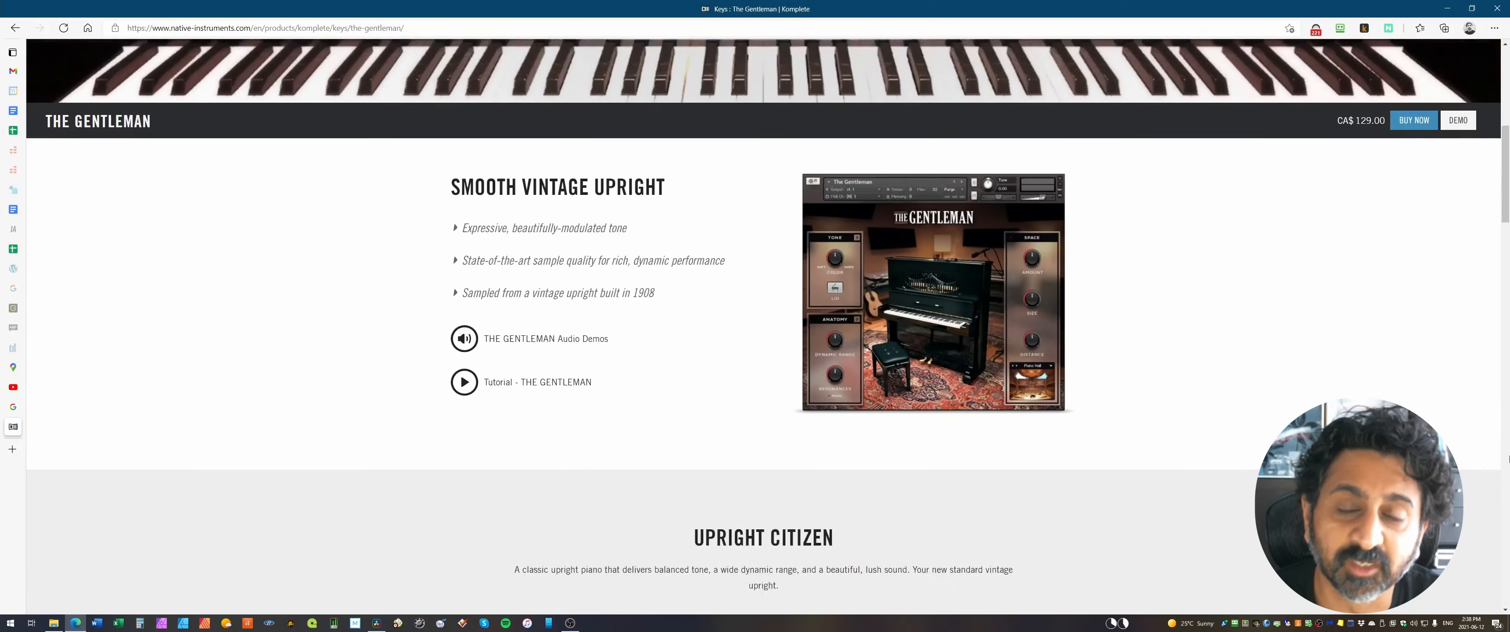
Step: Look through The Gentleman product page on the Native Instruments website
{"action": "scroll", "coordinate": [1508, 459], "scroll_direction": "down", "scroll_amount": 3}
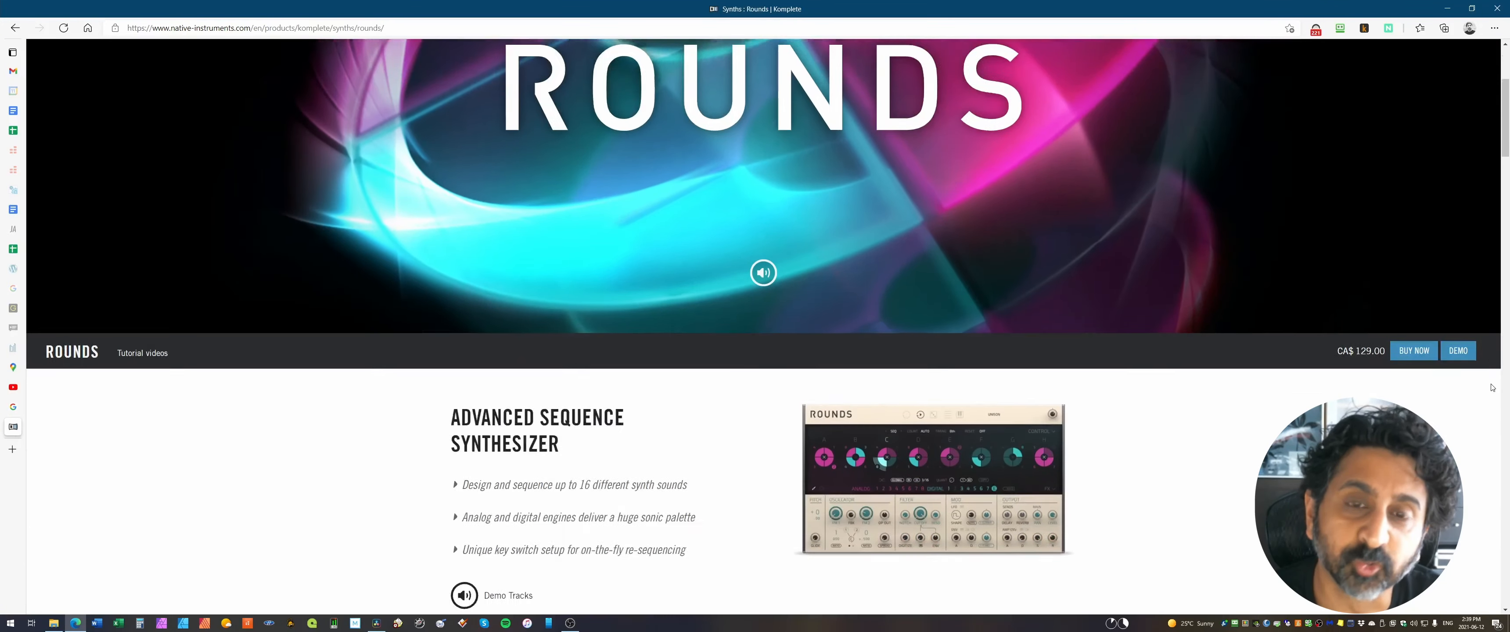
{"action": "scroll", "coordinate": [1493, 388], "scroll_direction": "down", "scroll_amount": 5}
{"action": "scroll", "coordinate": [1492, 387], "scroll_direction": "down", "scroll_amount": 6}
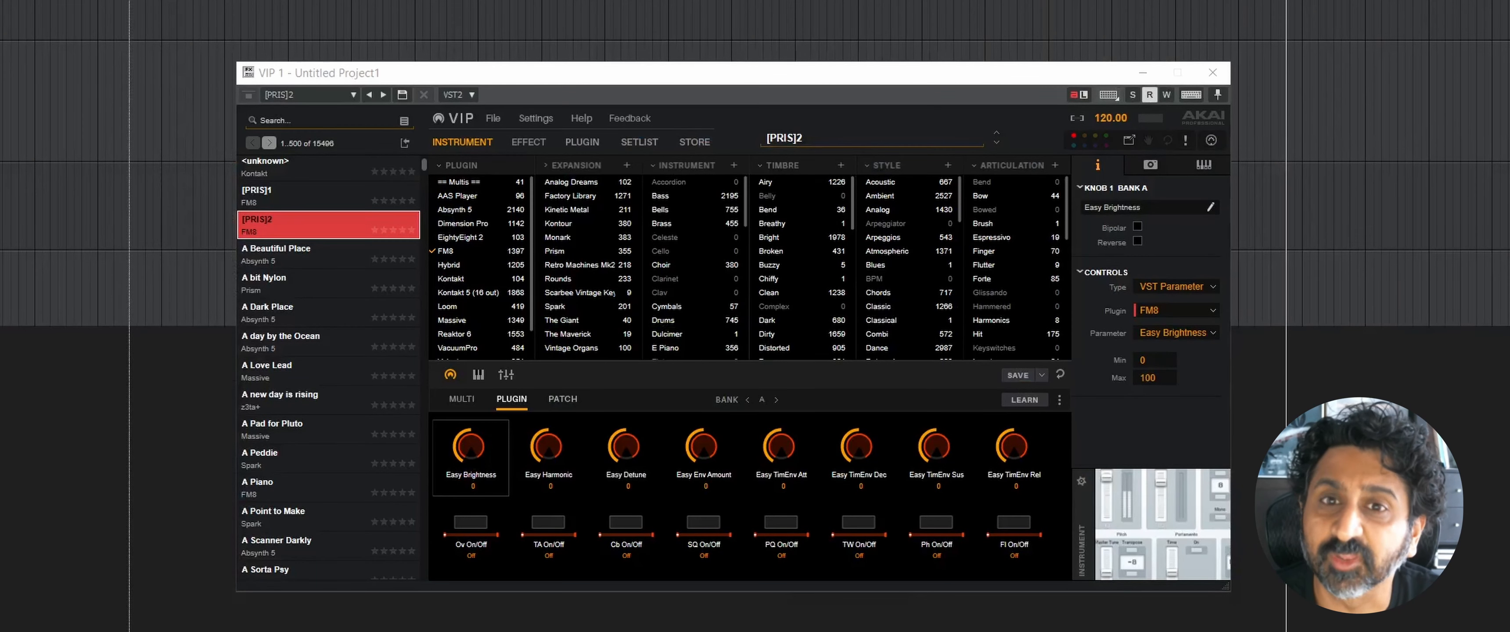
Step: In VIP, filter the instrument presets by Pads, Bright and Classic, and load the Massive preset Cristal
{"action": "left_click", "coordinate": [578, 76]}
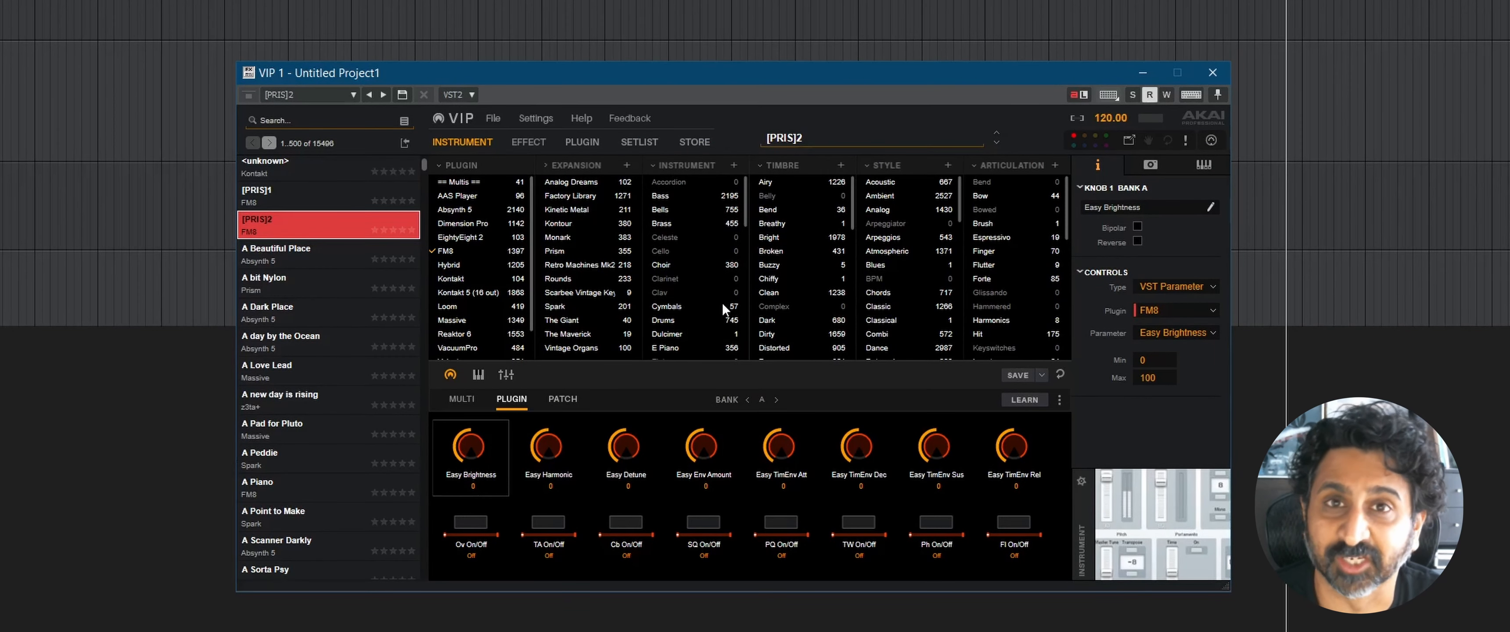
{"action": "scroll", "coordinate": [721, 290], "scroll_direction": "down", "scroll_amount": 5}
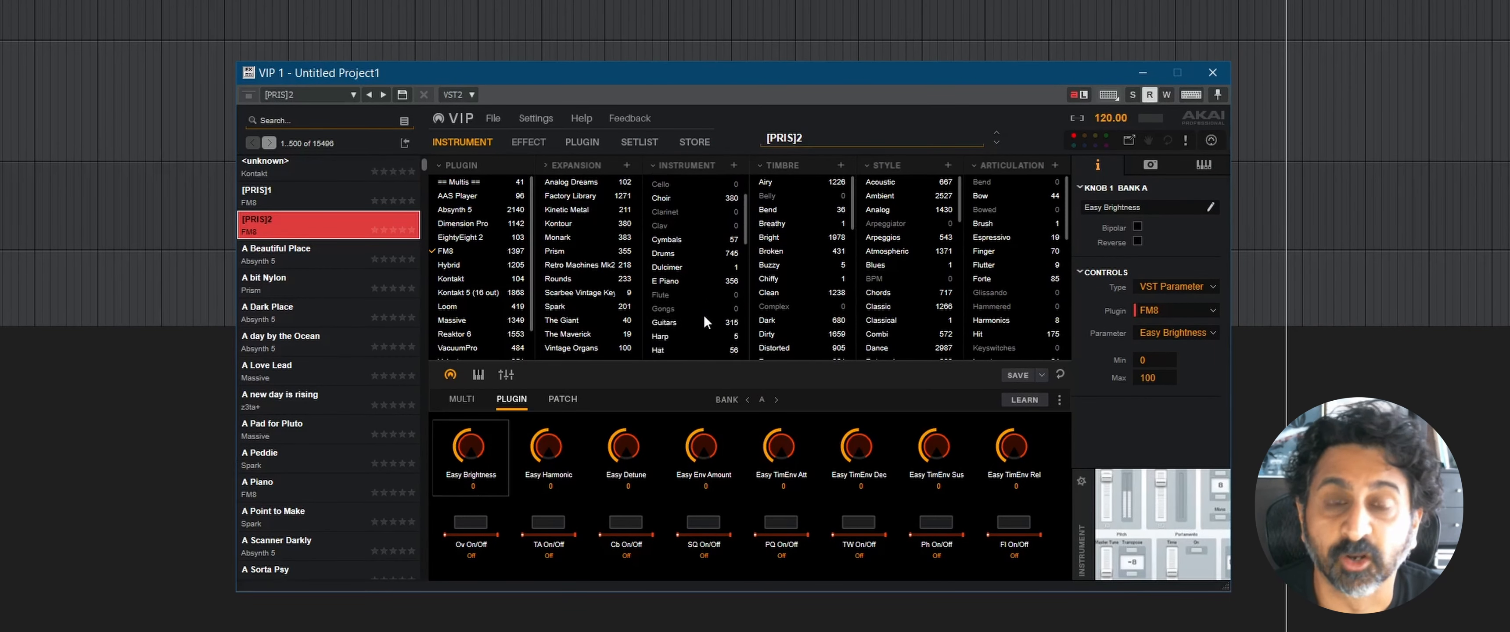
{"action": "scroll", "coordinate": [704, 317], "scroll_direction": "down", "scroll_amount": 7}
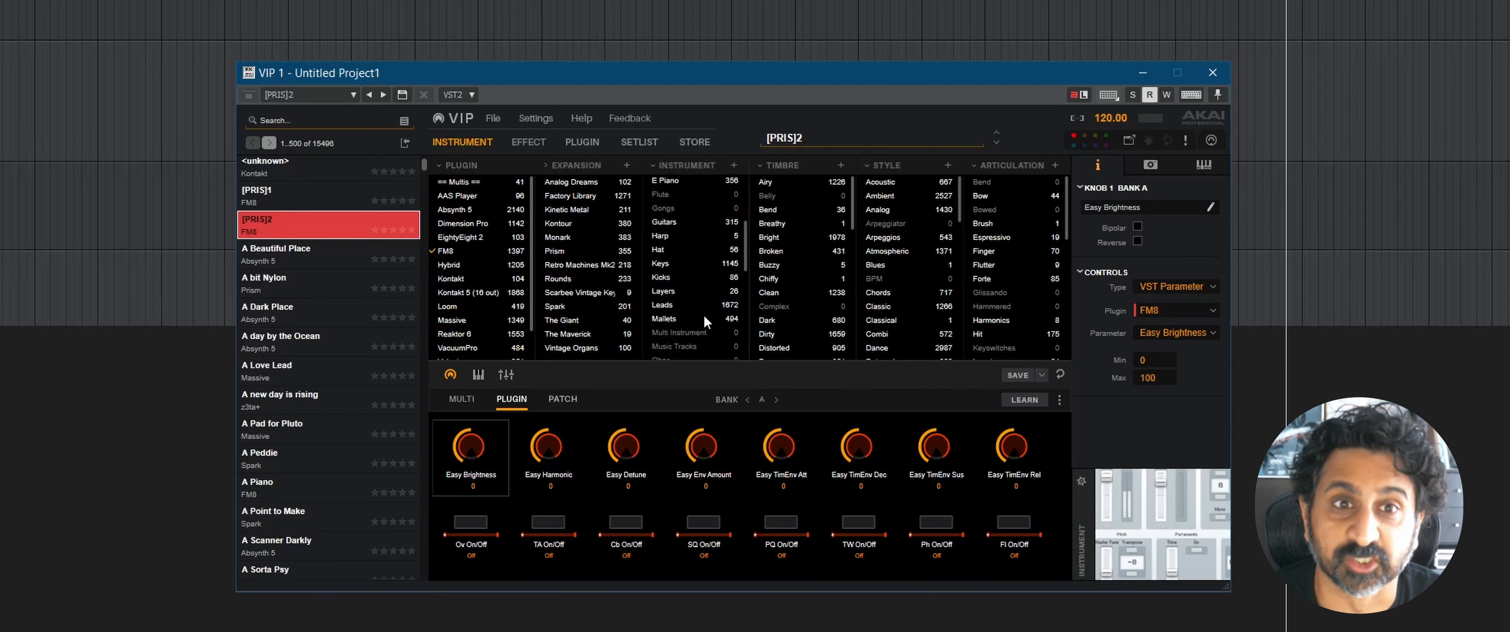
{"action": "scroll", "coordinate": [703, 315], "scroll_direction": "down", "scroll_amount": 8}
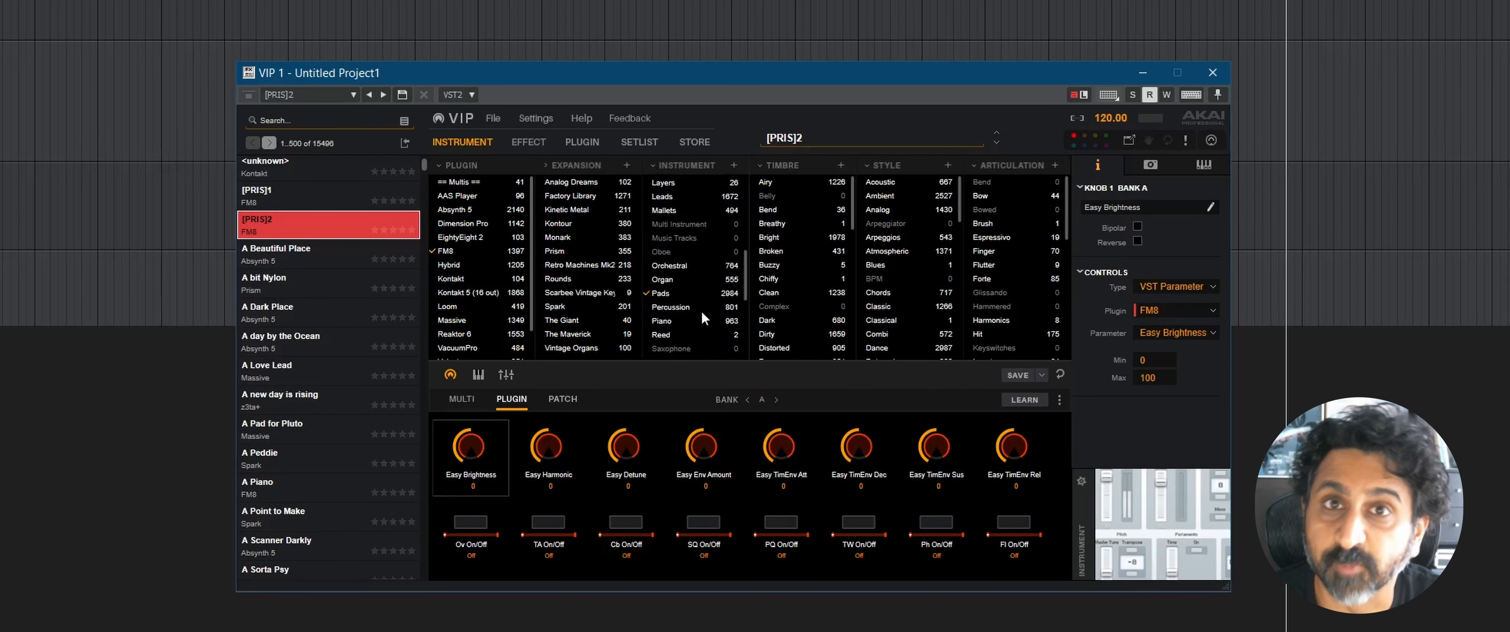
{"action": "left_click", "coordinate": [682, 295]}
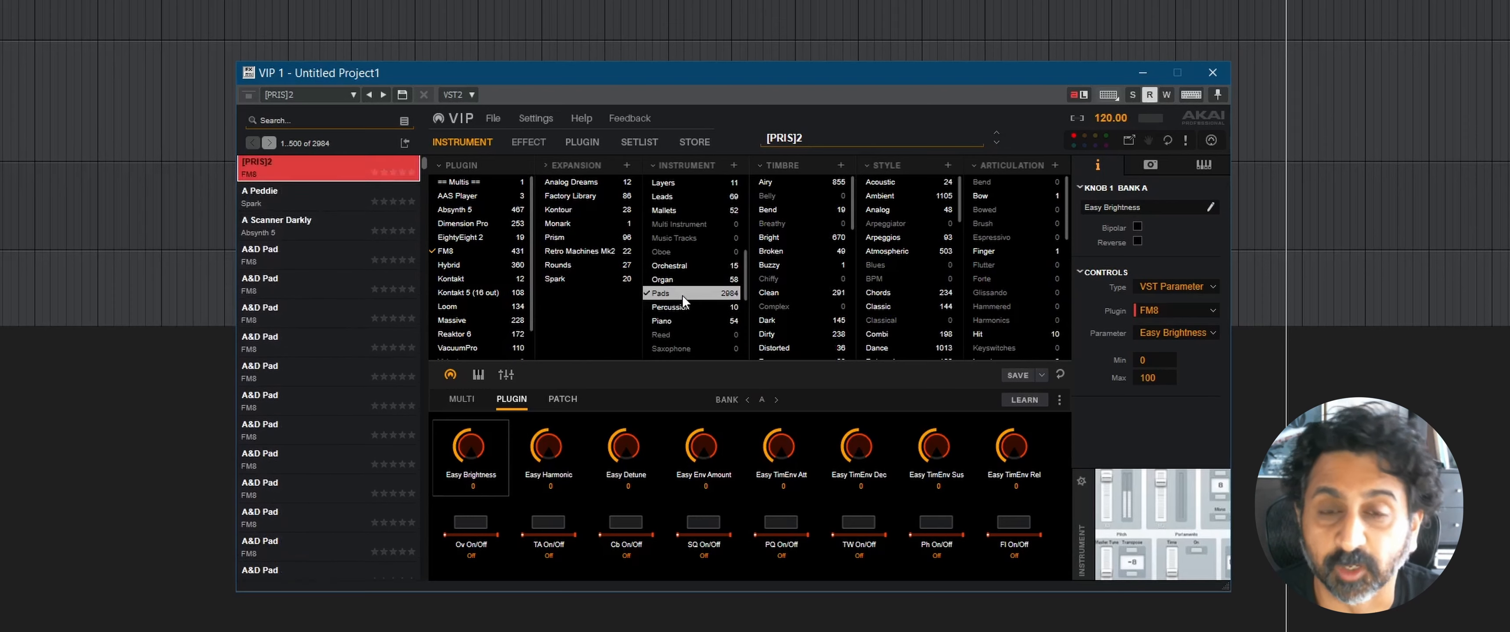
{"action": "left_click", "coordinate": [781, 239]}
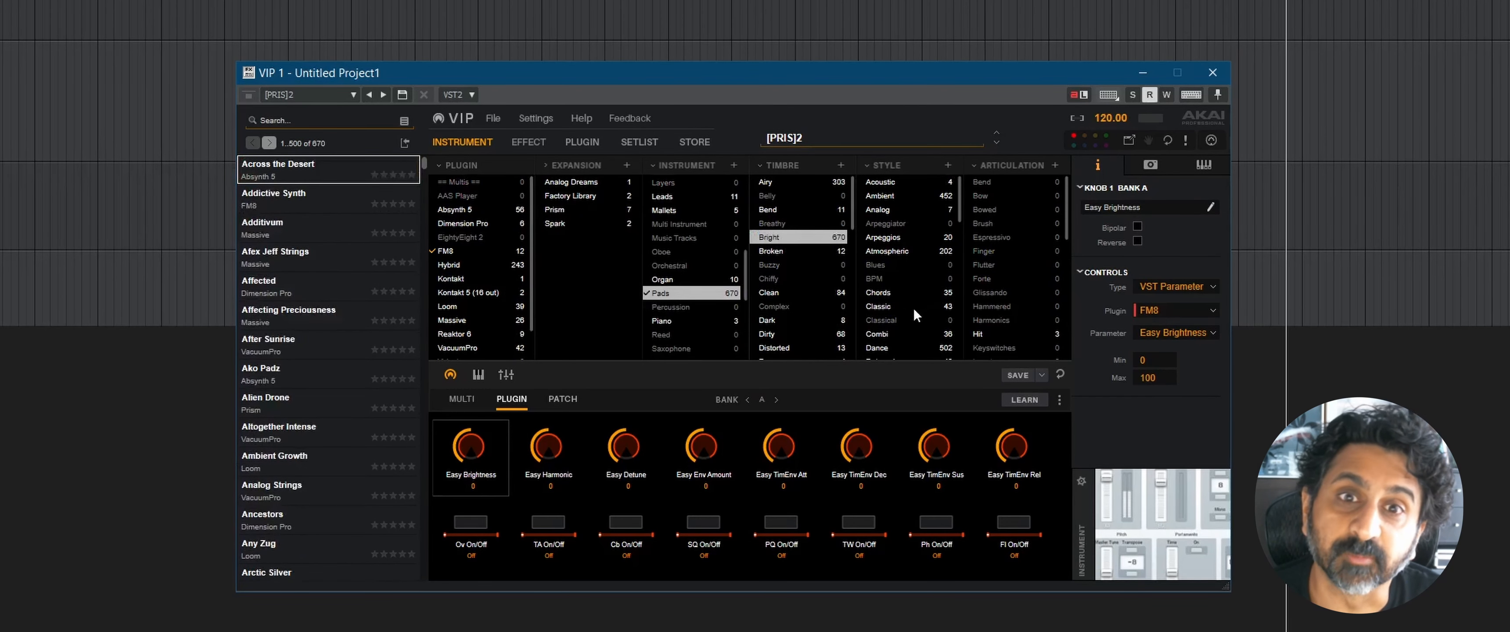
{"action": "left_click", "coordinate": [900, 307]}
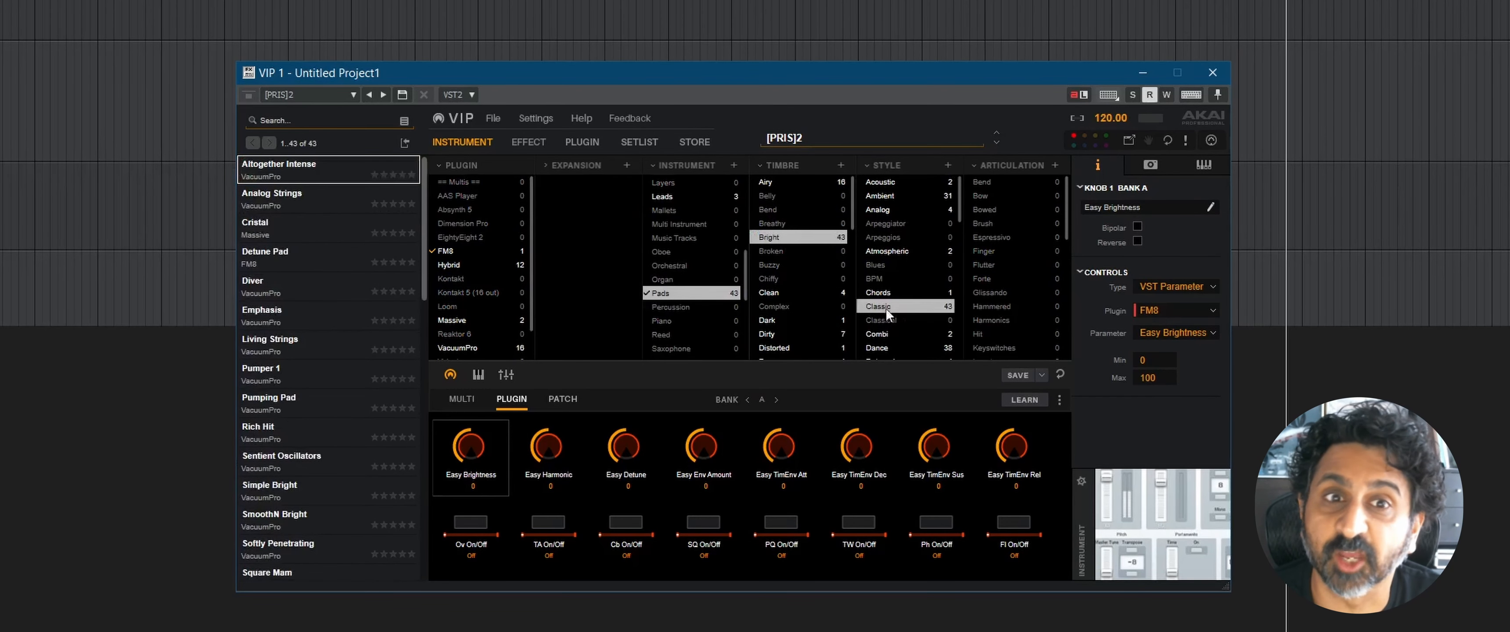
{"action": "left_click", "coordinate": [304, 230]}
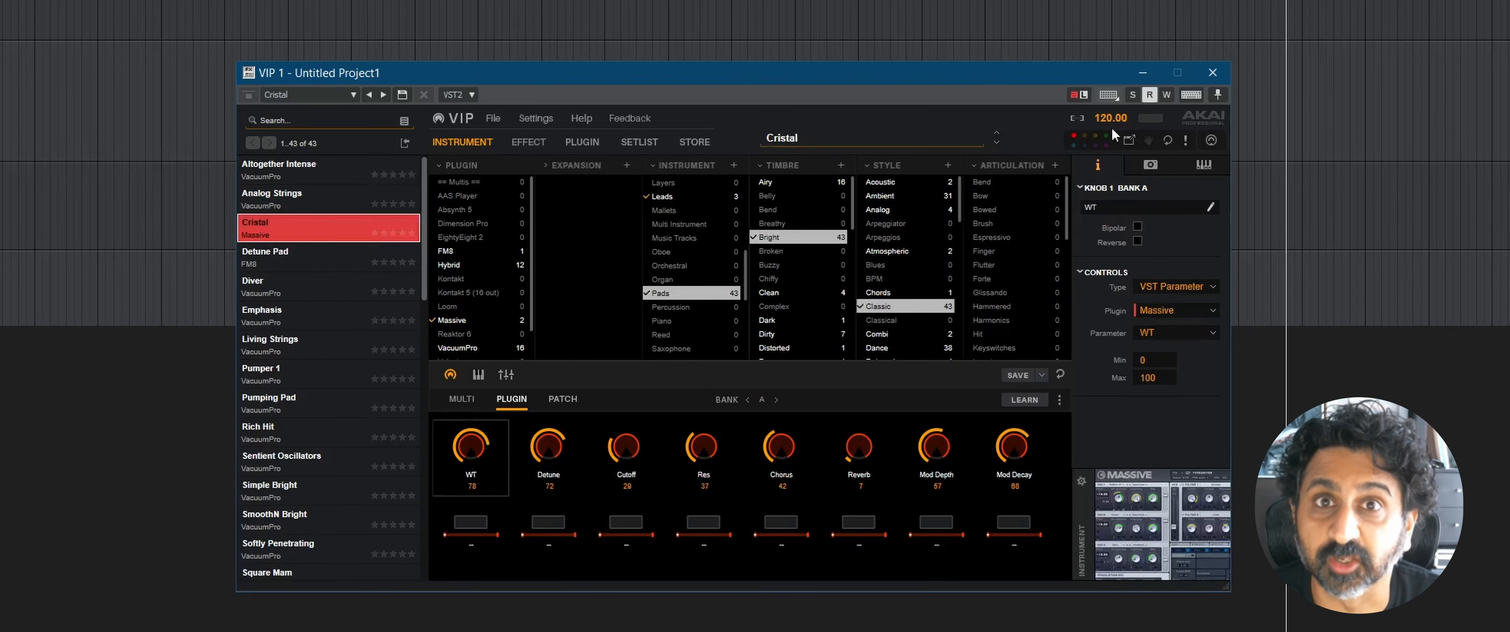
Step: With Massive's own window open alongside VIP, set the Detune knob to 70 and the Cutoff knob to 48
{"action": "left_click", "coordinate": [1136, 147]}
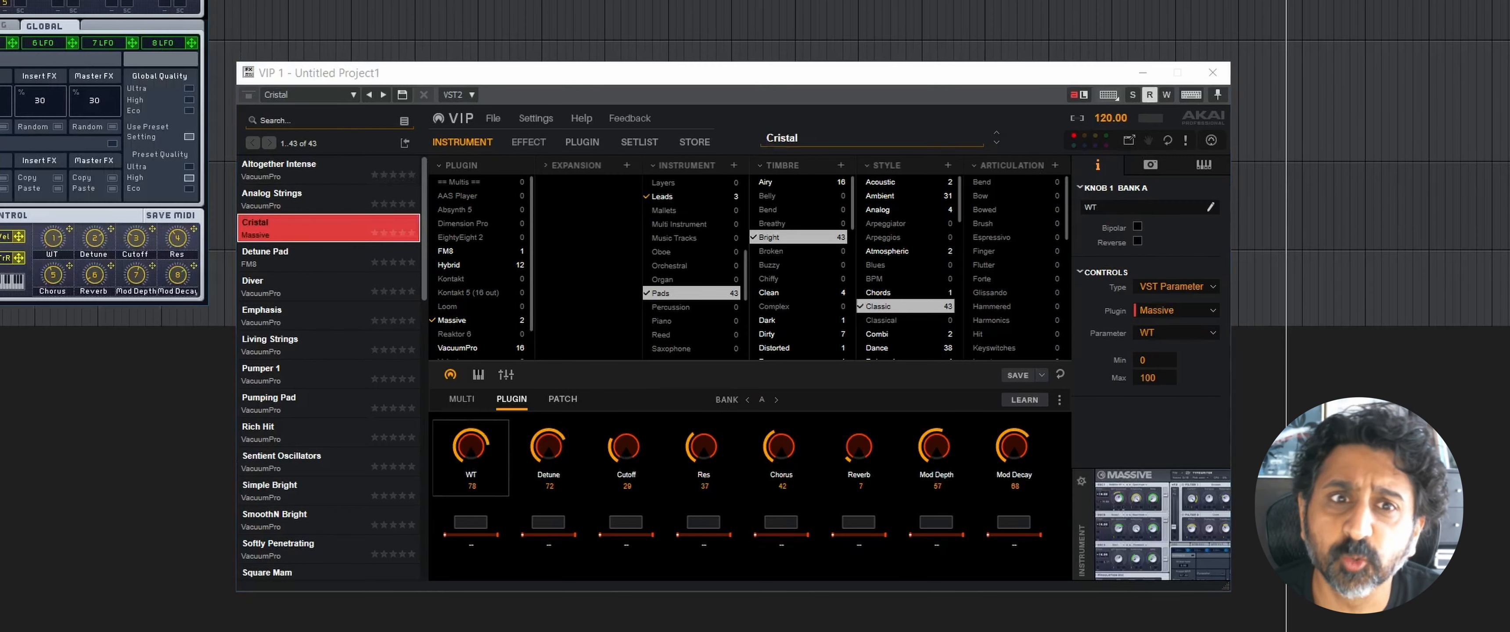
{"action": "left_click_drag", "start_coordinate": [58, 0], "coordinate": [1442, 0]}
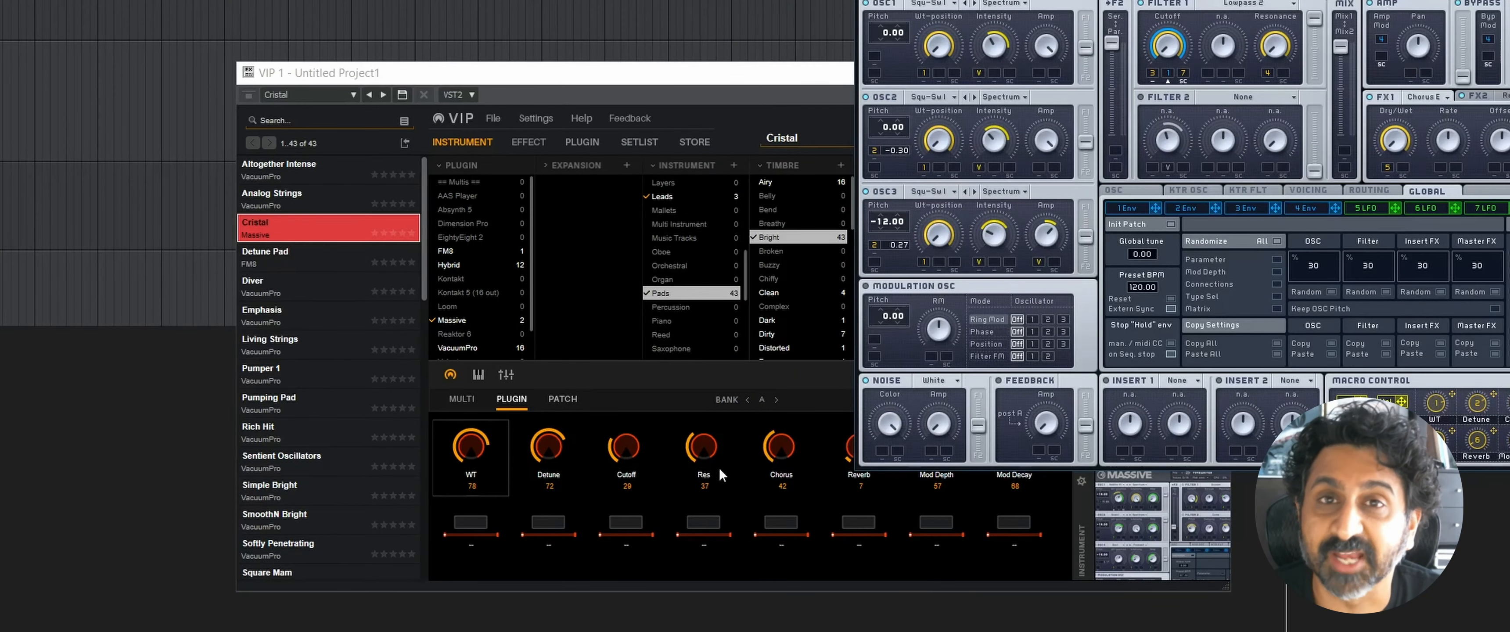
{"action": "left_click_drag", "start_coordinate": [555, 453], "coordinate": [630, 439]}
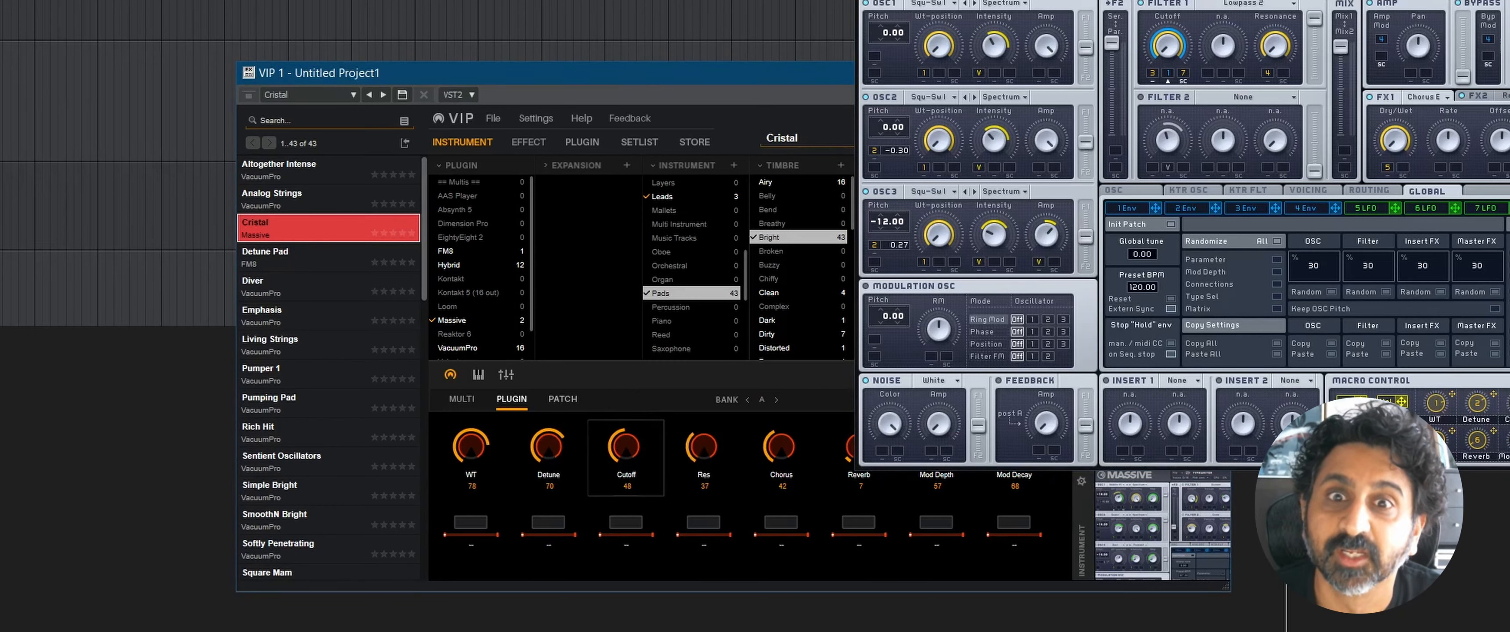
{"action": "left_click", "coordinate": [1508, 2]}
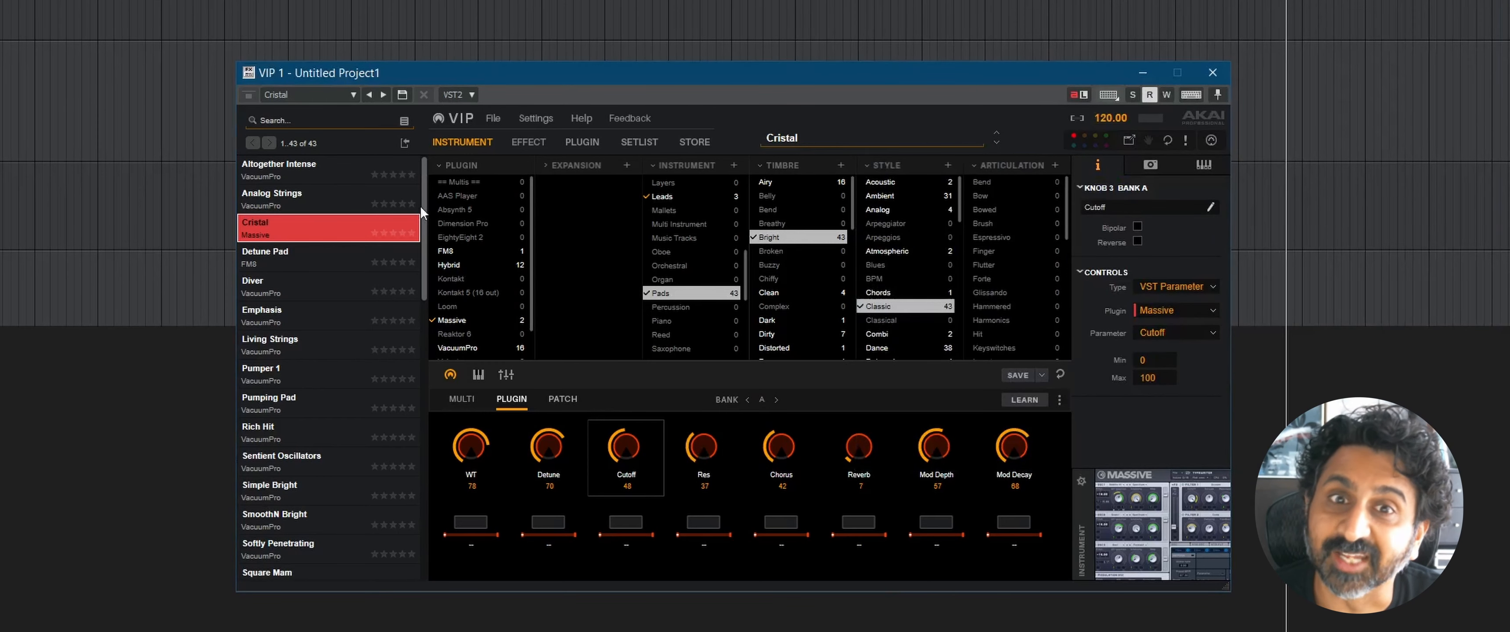
Step: Display Massive's interface inside VIP and bring its Macro Control section into view
{"action": "left_click", "coordinate": [593, 142]}
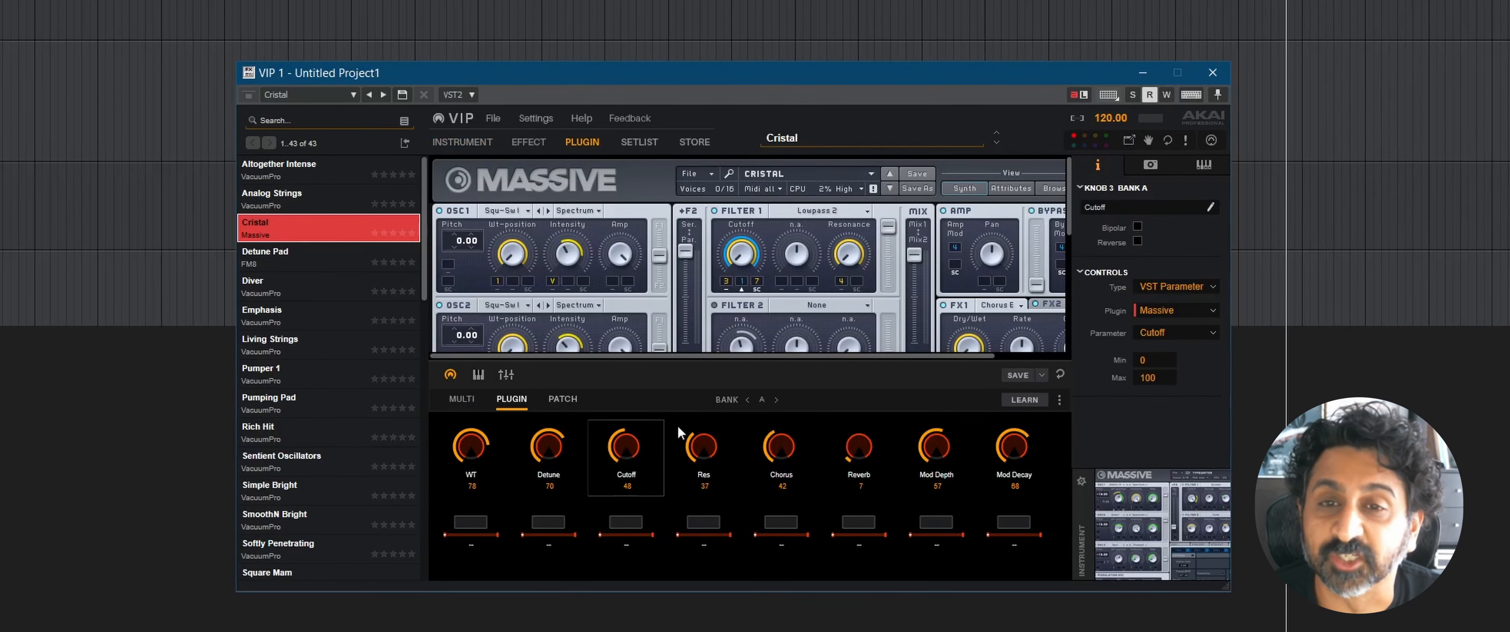
{"action": "left_click_drag", "start_coordinate": [1071, 210], "coordinate": [1076, 344]}
{"action": "left_click_drag", "start_coordinate": [975, 352], "coordinate": [1051, 359]}
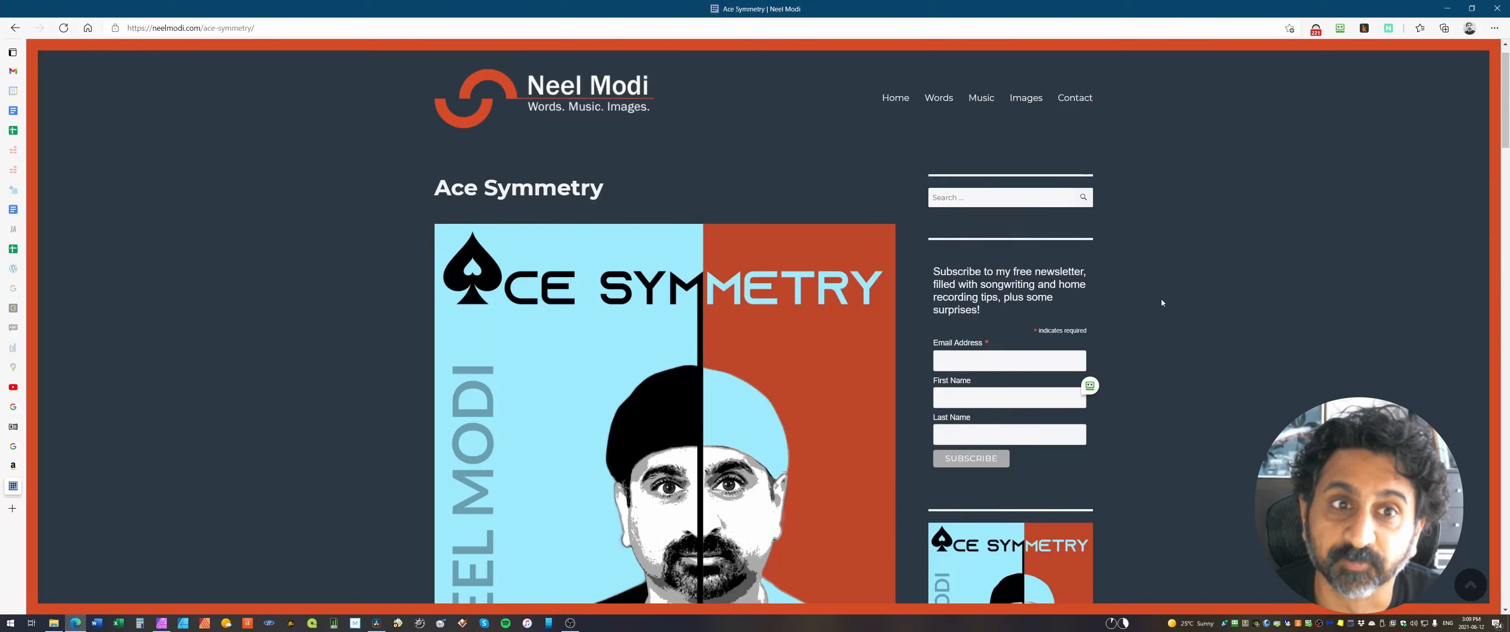
Step: Switch to the browser and look through the Ace Symmetry EP page, including its music service links
{"action": "scroll", "coordinate": [1161, 300], "scroll_direction": "down", "scroll_amount": 3}
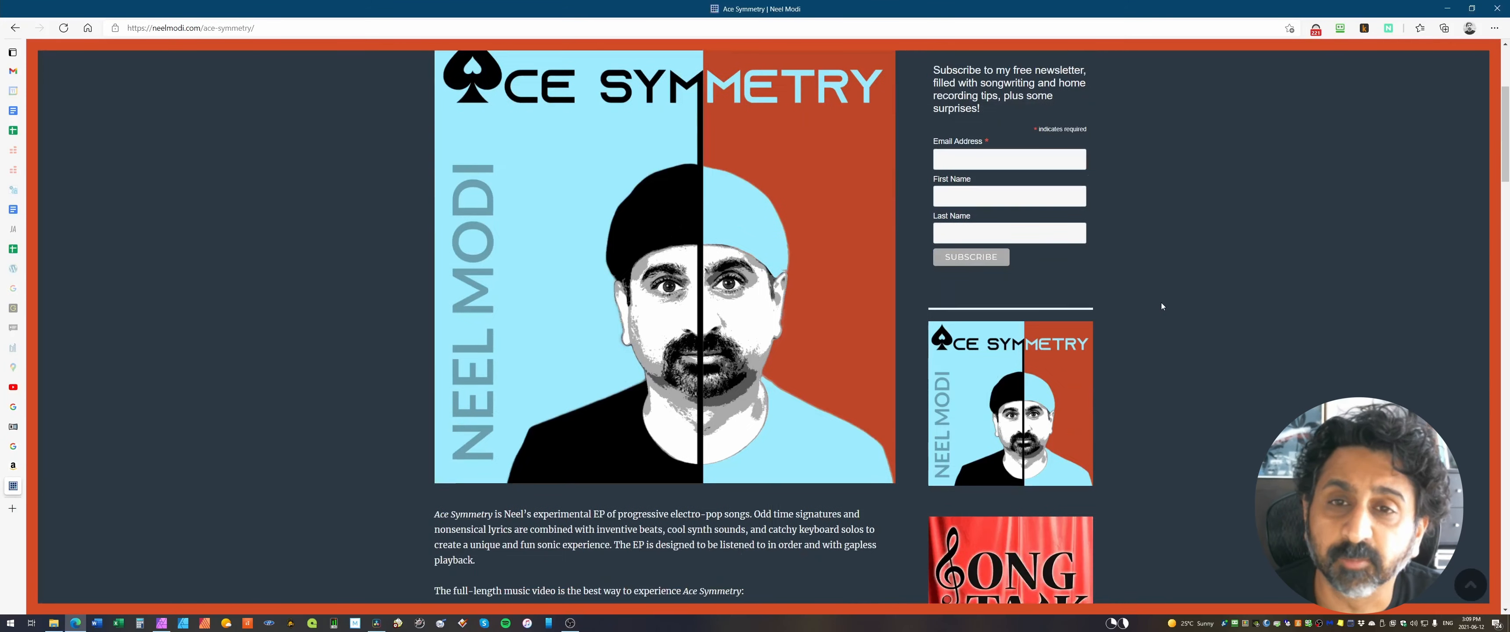
{"action": "scroll", "coordinate": [1161, 305], "scroll_direction": "down", "scroll_amount": 8}
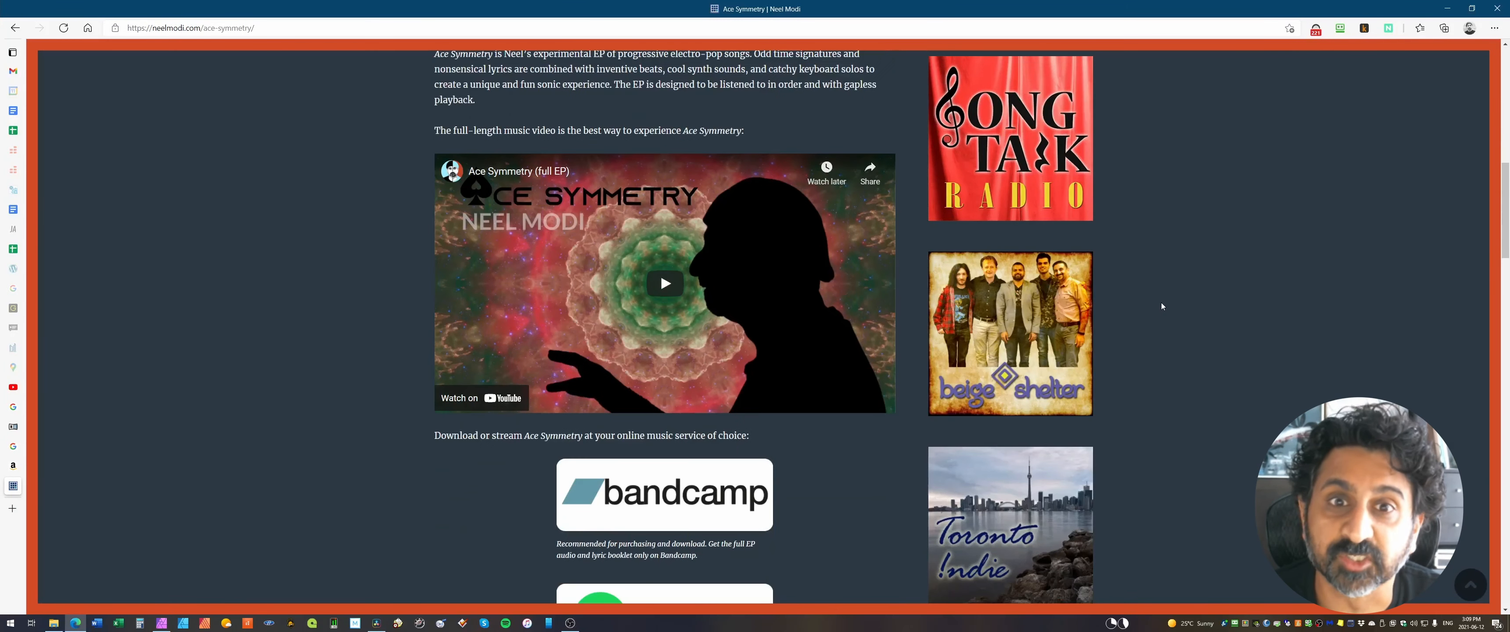
{"action": "scroll", "coordinate": [1162, 306], "scroll_direction": "down", "scroll_amount": 10}
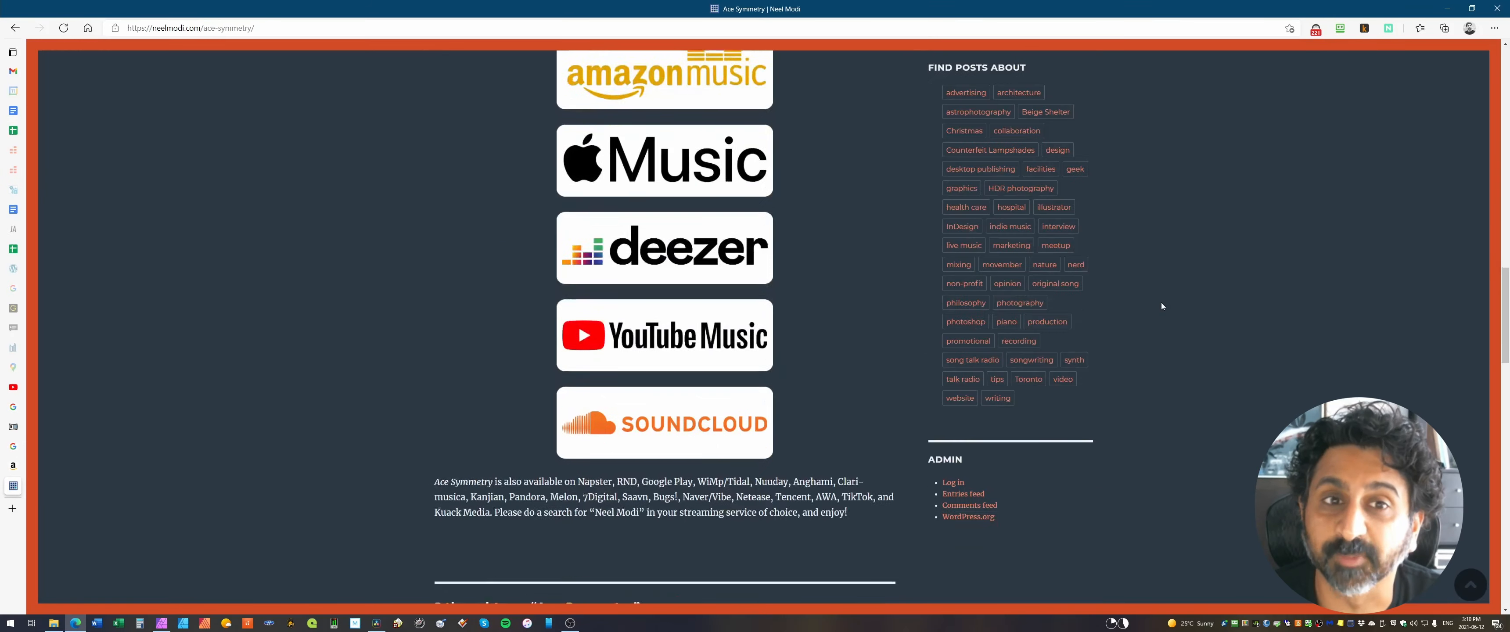
{"action": "scroll", "coordinate": [1161, 302], "scroll_direction": "down", "scroll_amount": 6}
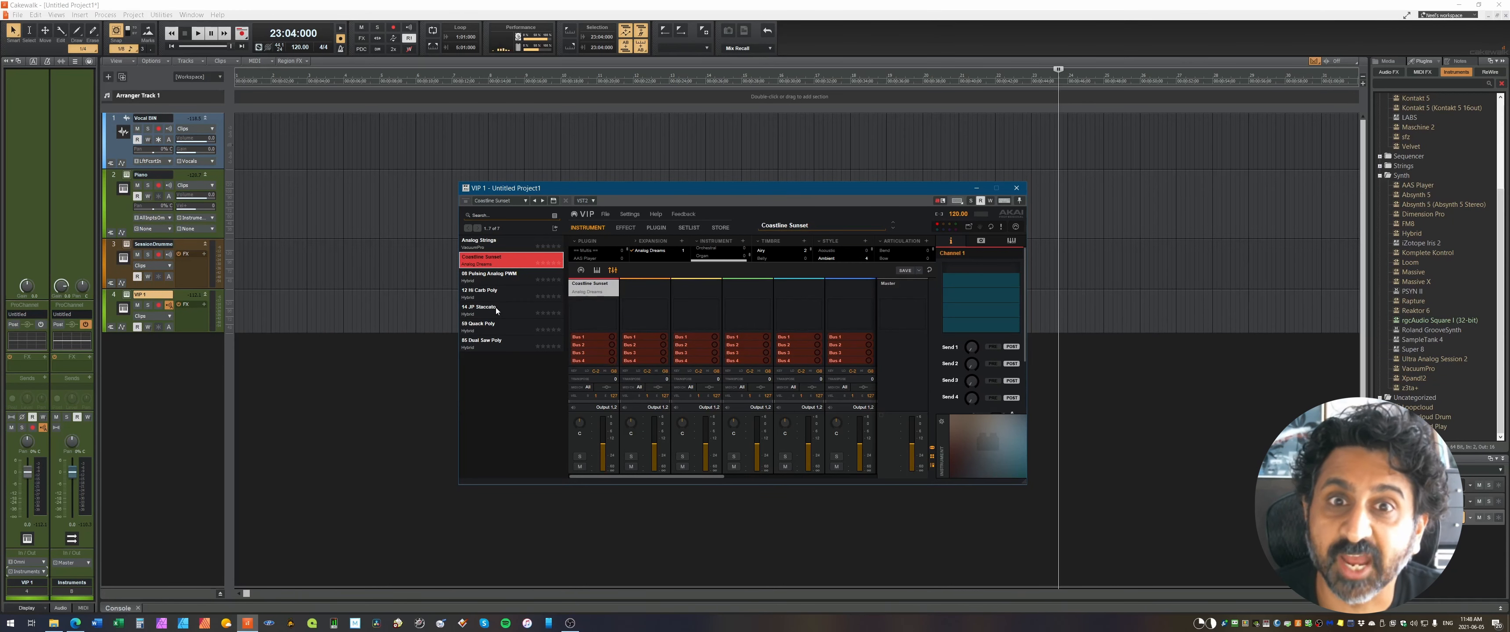
Step: In the VIP mixer, load the preset 14 JP Staccato onto the second channel and Dual Saw Poly onto the third
{"action": "left_click_drag", "start_coordinate": [496, 311], "coordinate": [631, 298]}
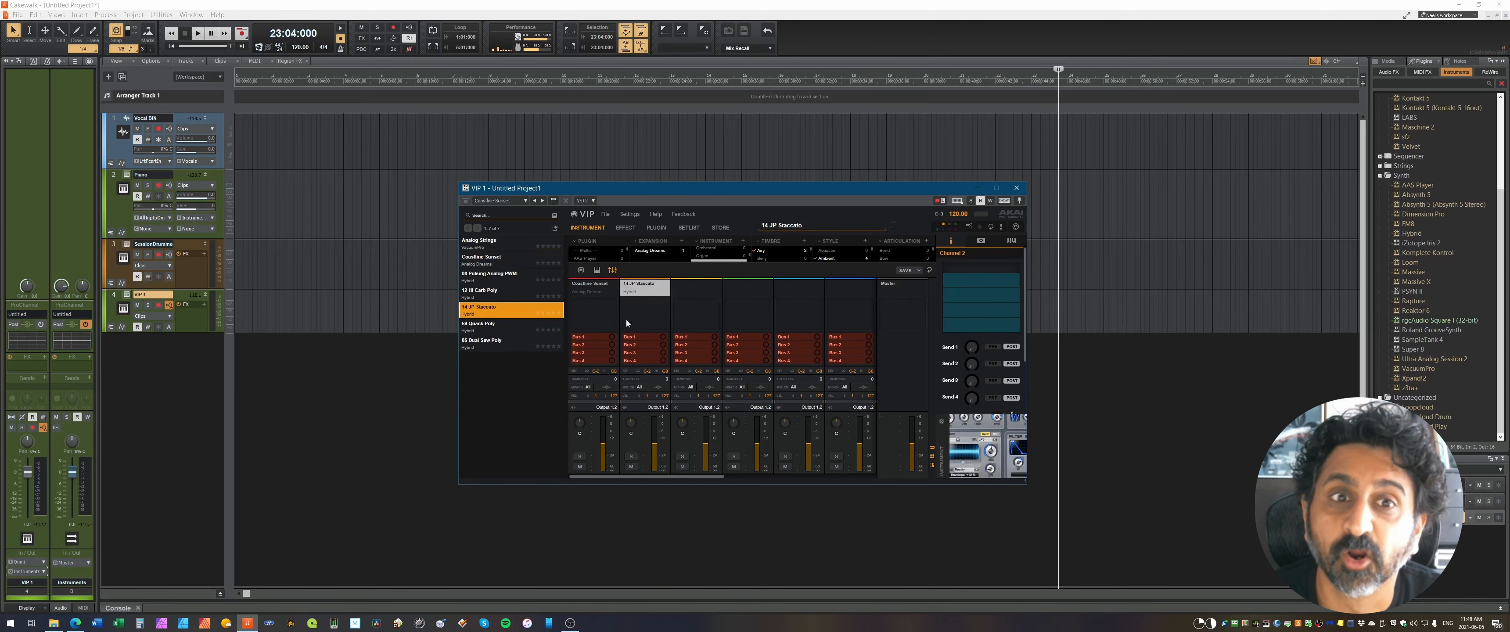
{"action": "left_click_drag", "start_coordinate": [503, 345], "coordinate": [698, 297]}
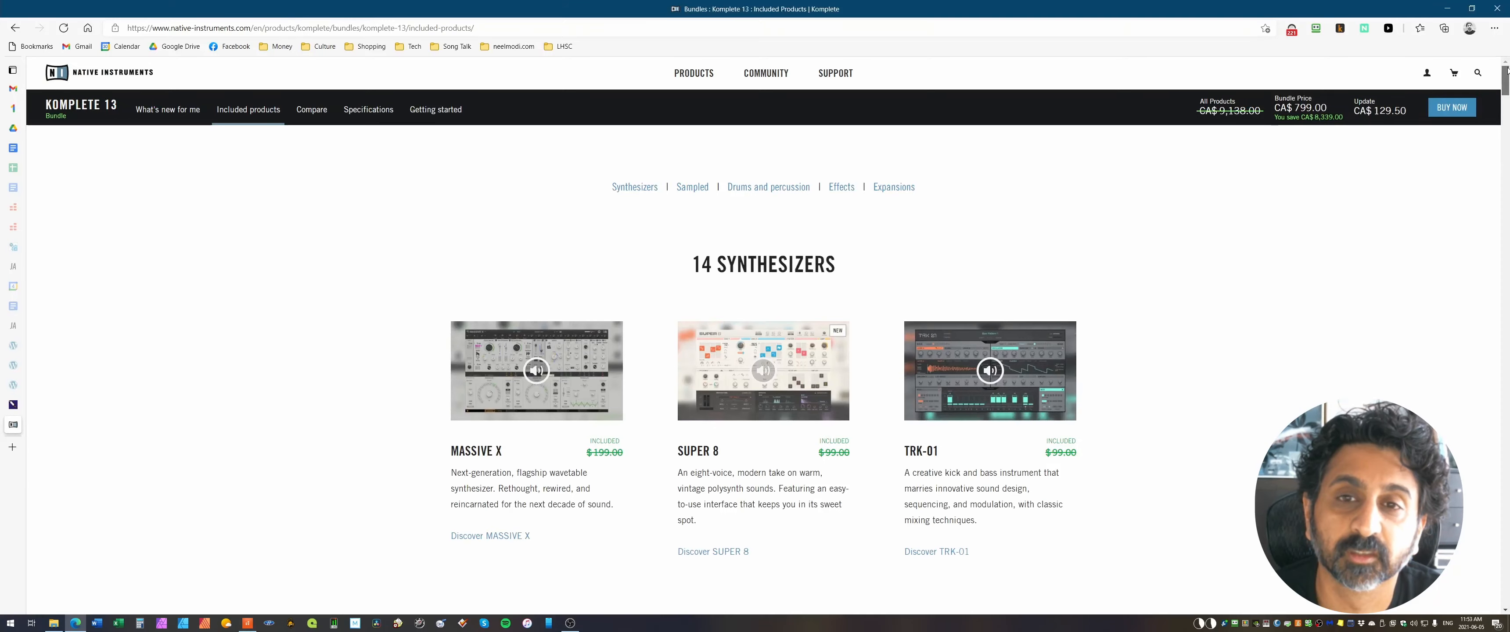
Step: Switch to the browser and look through the products included in the Komplete 13 bundle
{"action": "scroll", "coordinate": [762, 351], "scroll_direction": "down", "scroll_amount": 5}
{"action": "left_click_drag", "start_coordinate": [1509, 97], "coordinate": [1508, 194]}
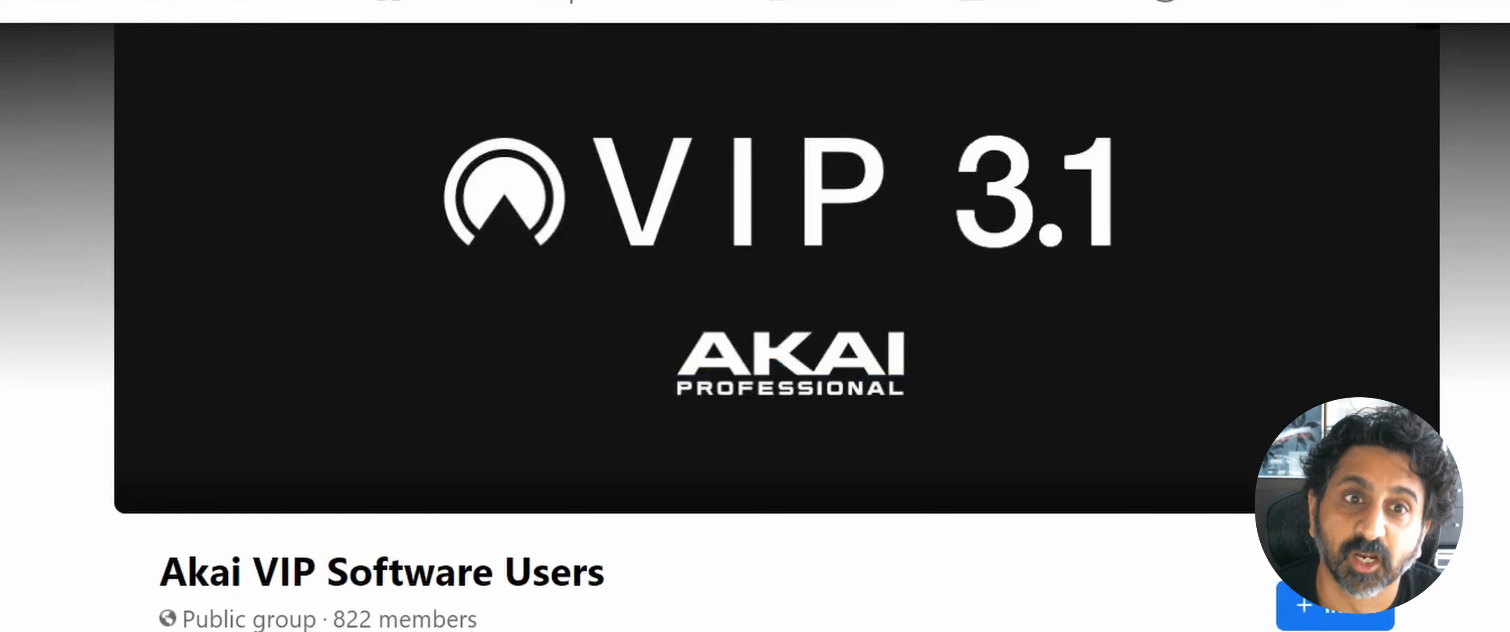
Step: Read the post about VIP and Komplete Kontrol in the Akai VIP Software Users Facebook group
{"action": "scroll", "coordinate": [755, 327], "scroll_direction": "down", "scroll_amount": 5}
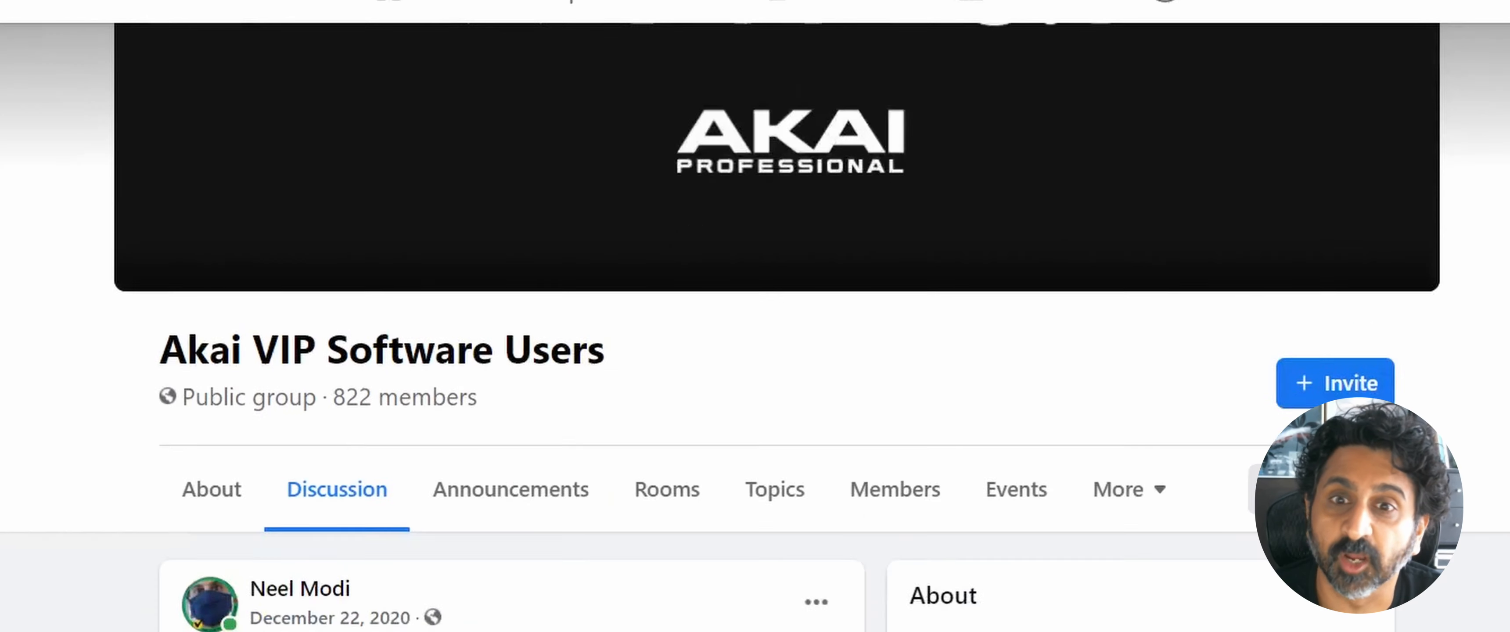
{"action": "scroll", "coordinate": [512, 370], "scroll_direction": "down", "scroll_amount": 5}
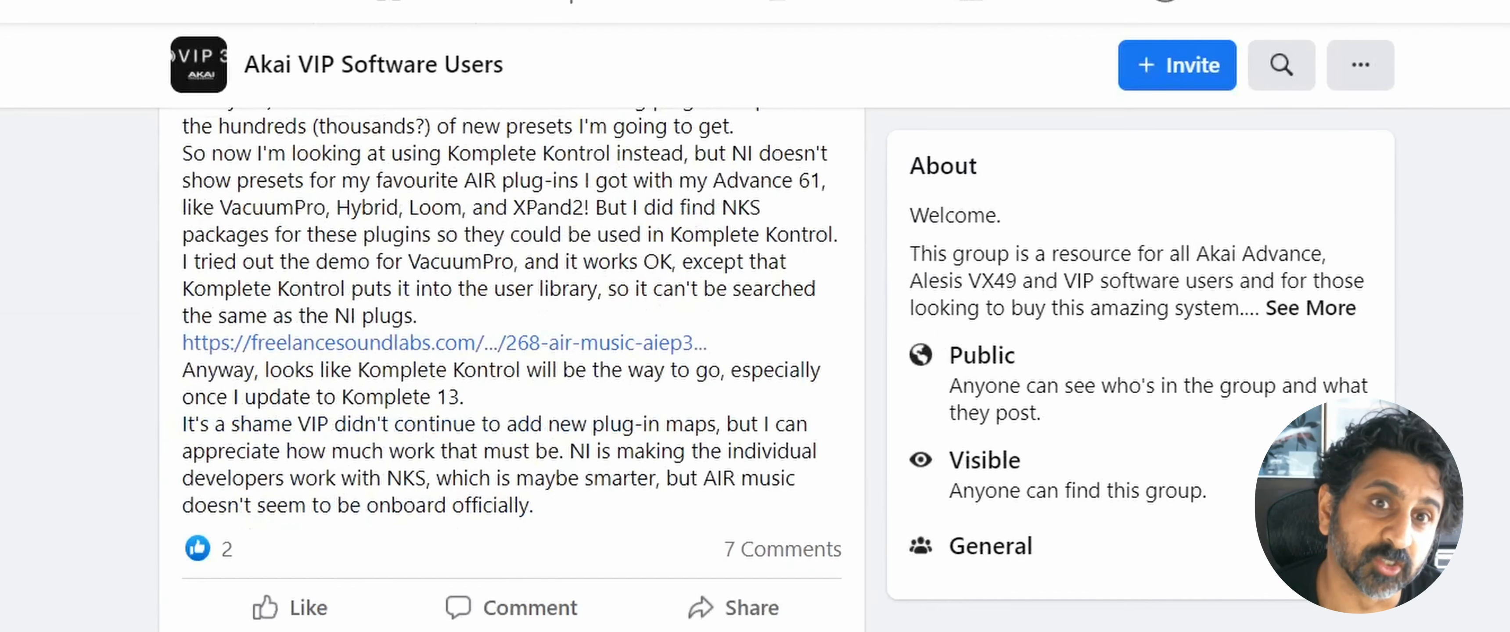
{"action": "scroll", "coordinate": [512, 370], "scroll_direction": "down", "scroll_amount": 3}
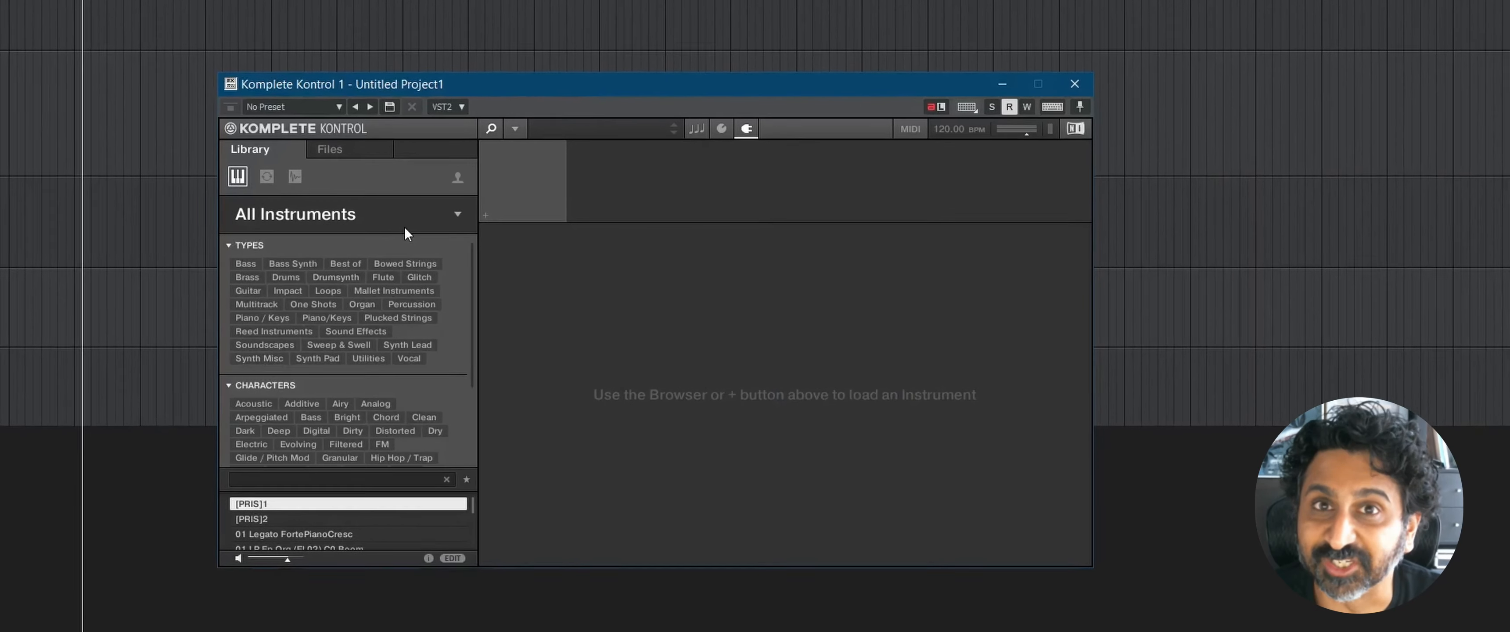
Step: In Komplete Kontrol, browse the All Instruments library by category, from Drums & Percussion through Sampled Instruments to Synthesizers
{"action": "left_click", "coordinate": [392, 223]}
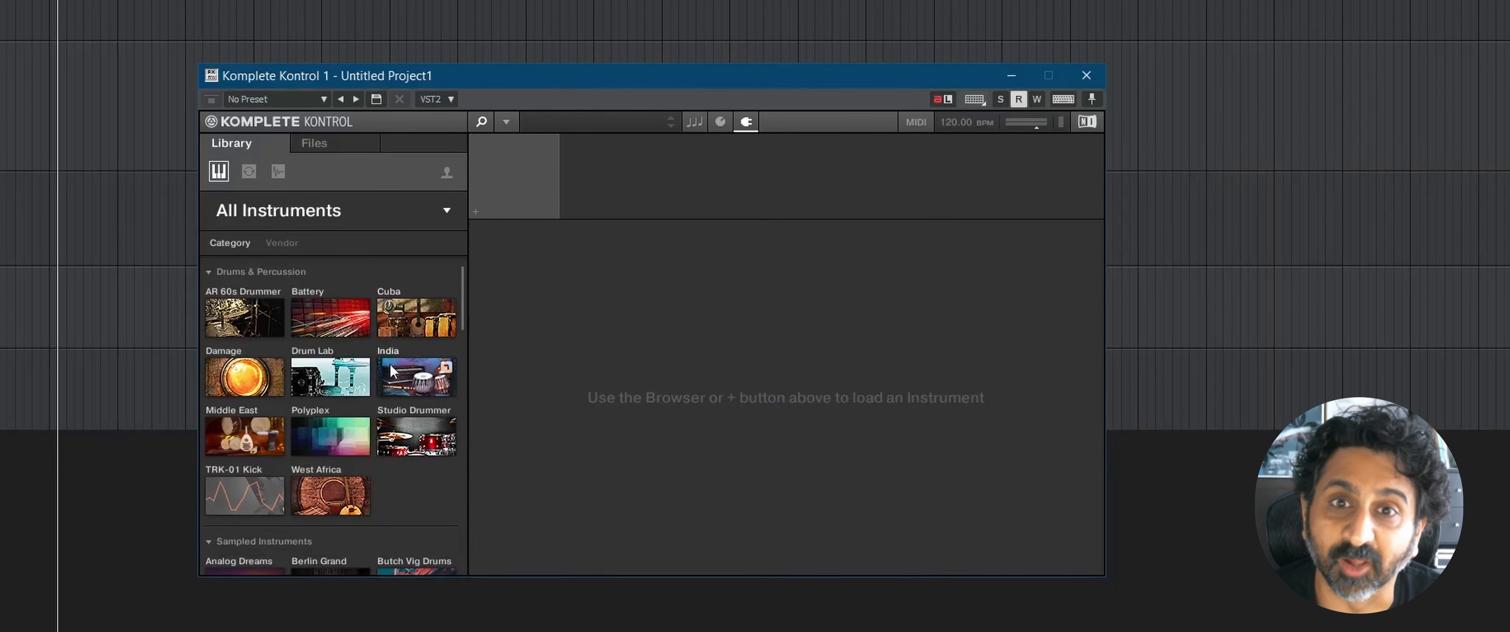
{"action": "scroll", "coordinate": [389, 363], "scroll_direction": "down", "scroll_amount": 2}
{"action": "scroll", "coordinate": [399, 375], "scroll_direction": "down", "scroll_amount": 3}
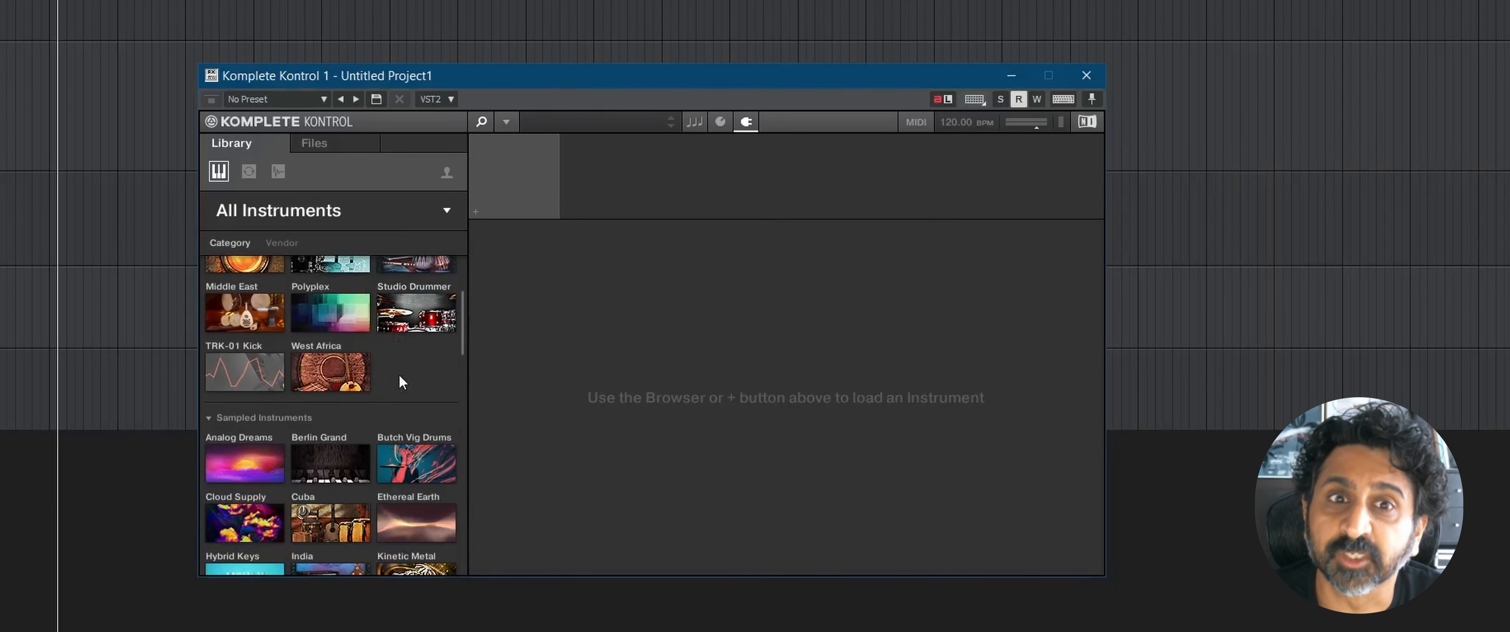
{"action": "scroll", "coordinate": [404, 387], "scroll_direction": "down", "scroll_amount": 2}
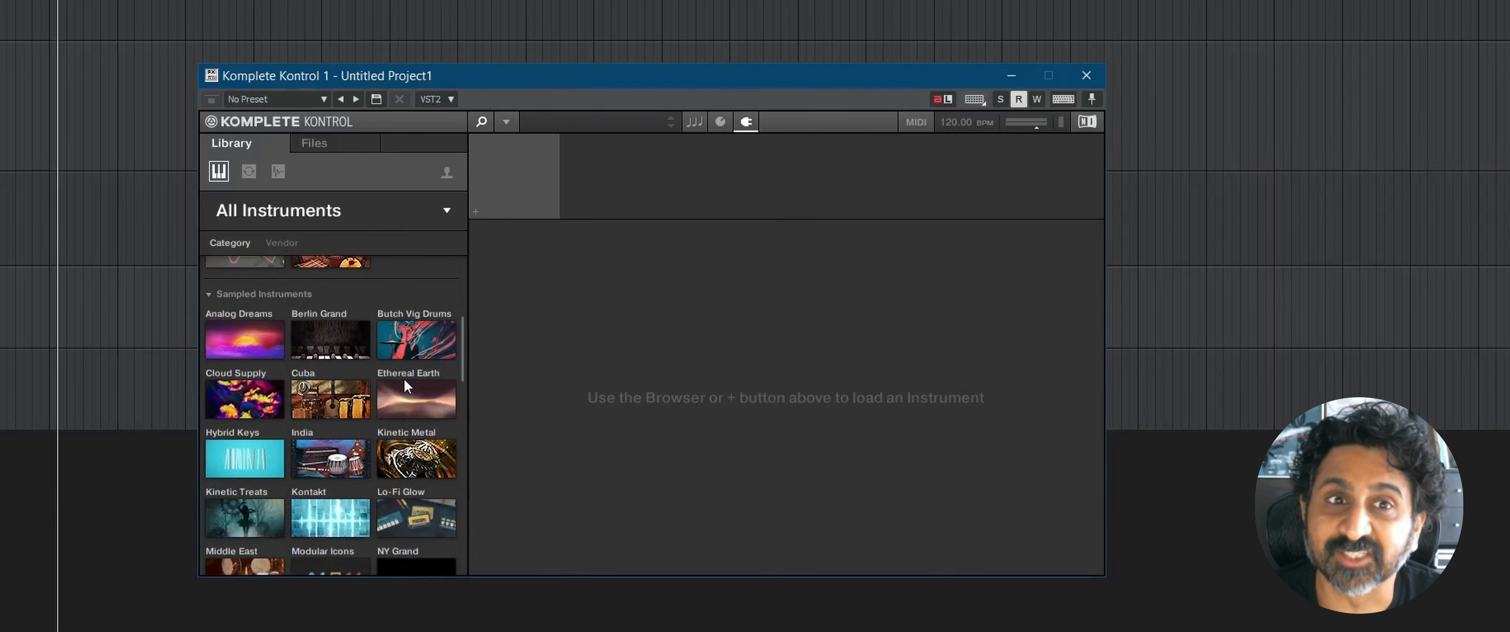
{"action": "scroll", "coordinate": [404, 386], "scroll_direction": "down", "scroll_amount": 1}
{"action": "scroll", "coordinate": [404, 379], "scroll_direction": "down", "scroll_amount": 2}
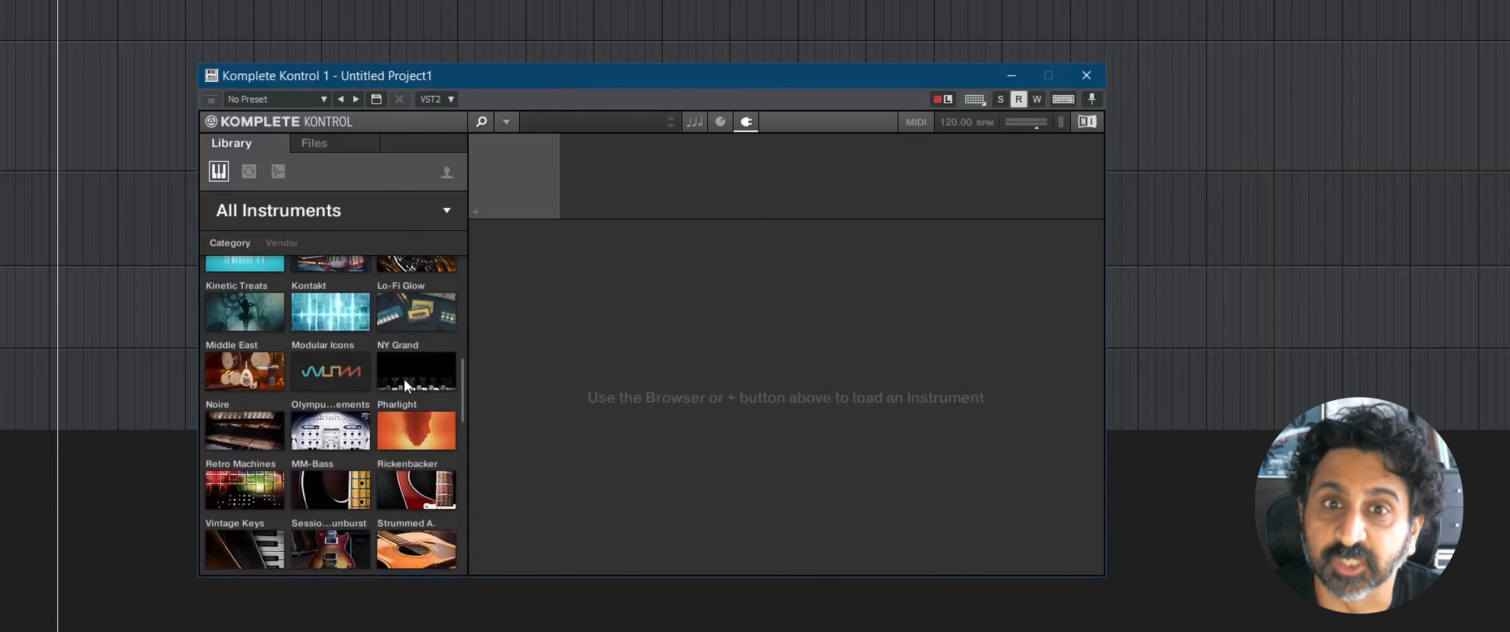
{"action": "scroll", "coordinate": [405, 381], "scroll_direction": "down", "scroll_amount": 3}
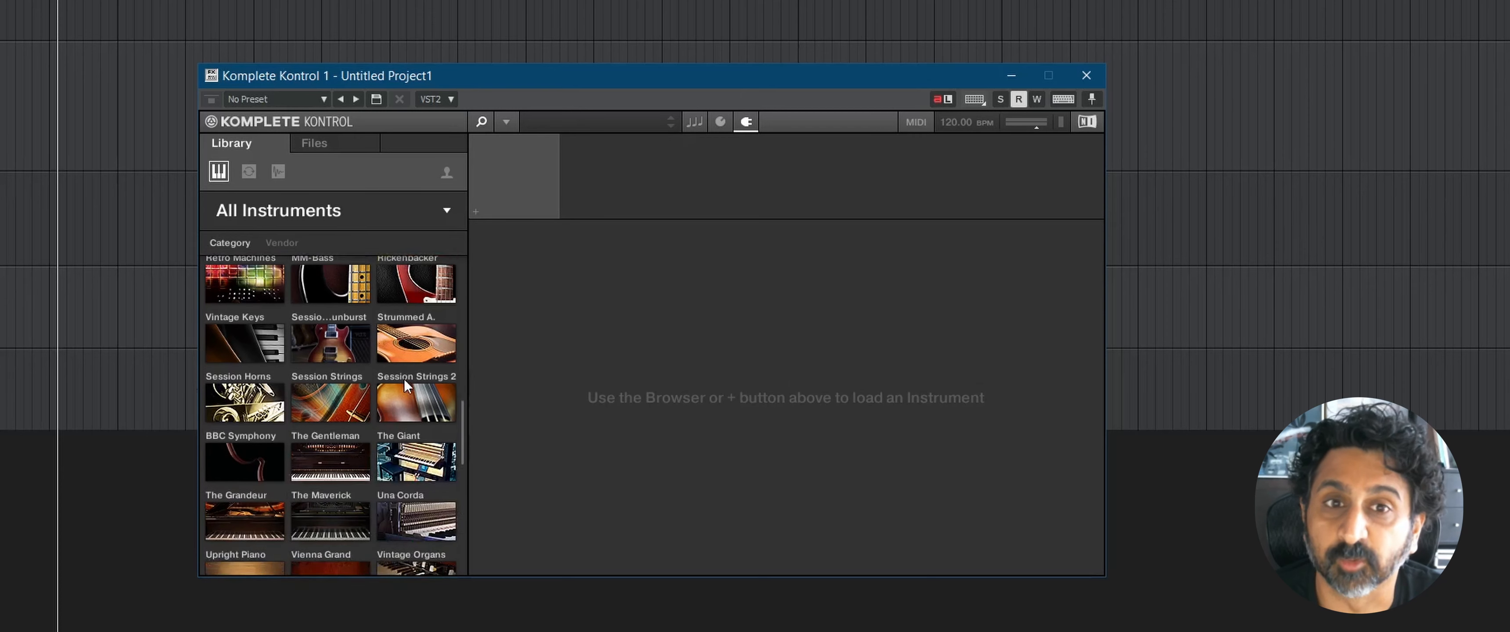
{"action": "scroll", "coordinate": [403, 379], "scroll_direction": "down", "scroll_amount": 2}
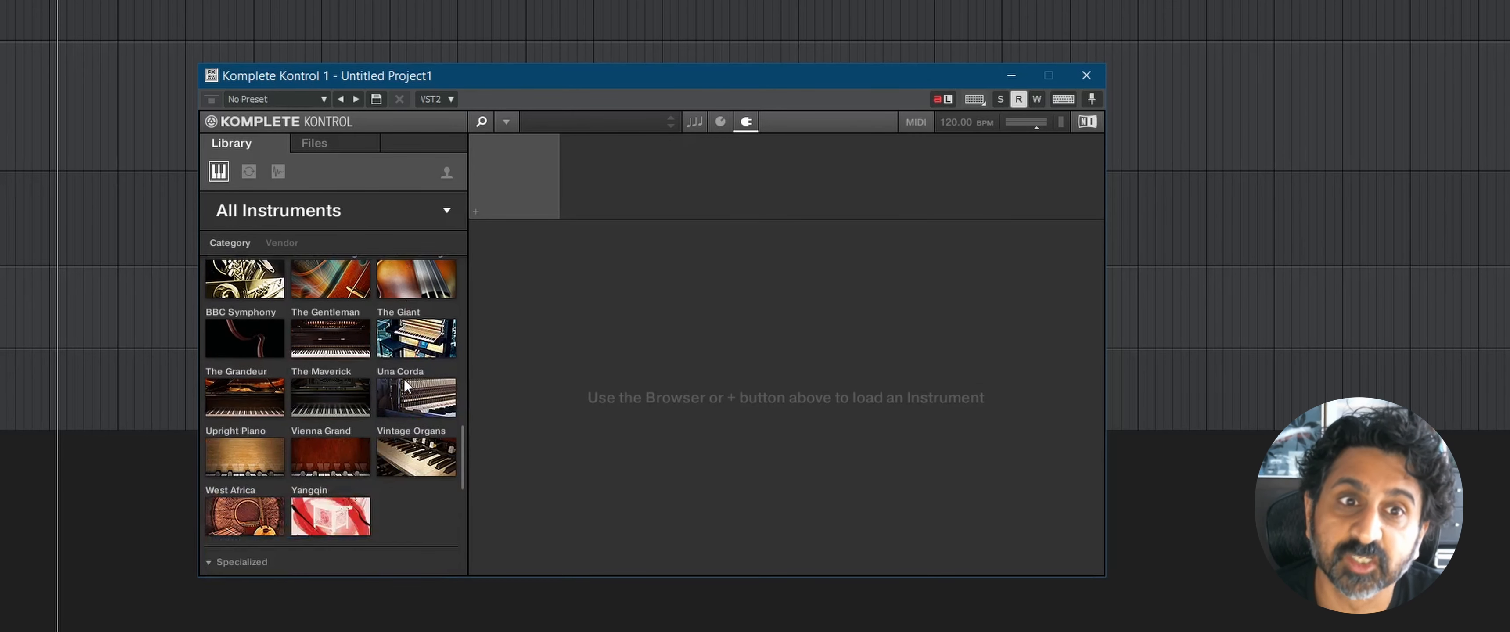
{"action": "scroll", "coordinate": [404, 385], "scroll_direction": "down", "scroll_amount": 1}
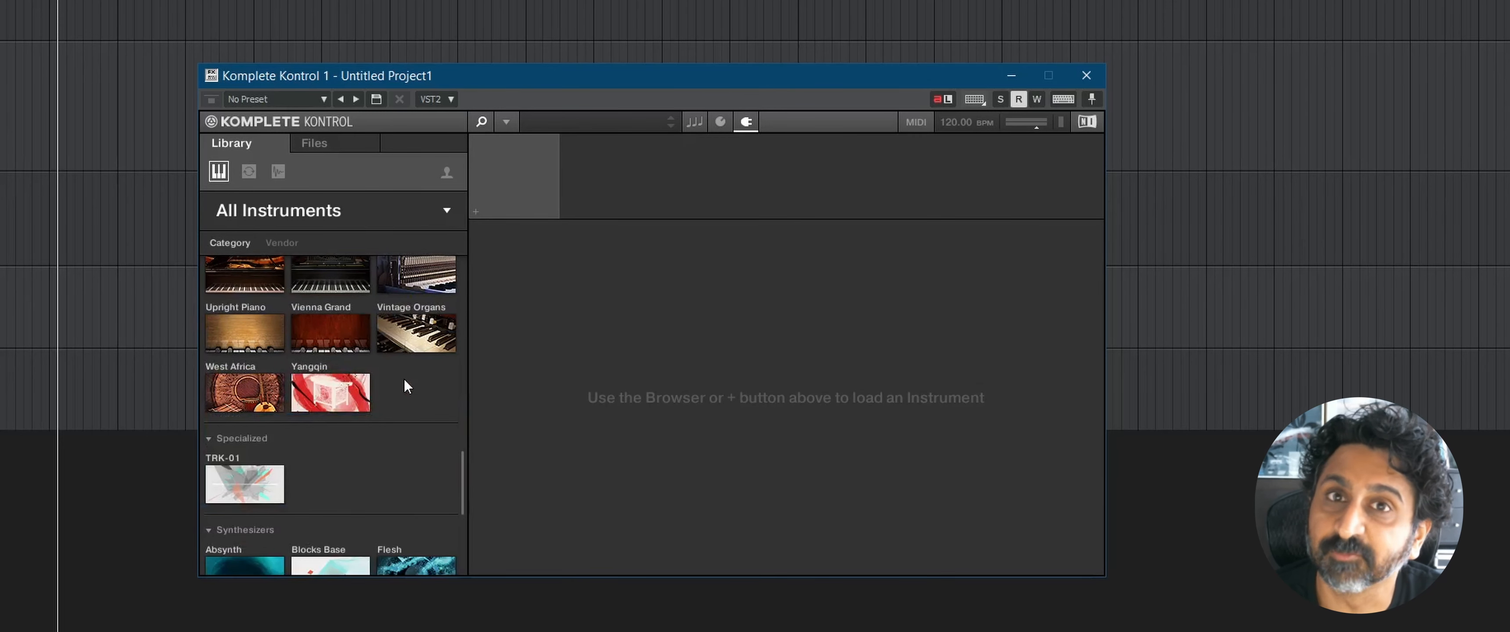
Step: Switch to Native Access and examine the installed products list, singling out the Previews entry
{"action": "scroll", "coordinate": [404, 379], "scroll_direction": "down", "scroll_amount": 3}
{"action": "scroll", "coordinate": [405, 385], "scroll_direction": "down", "scroll_amount": 4}
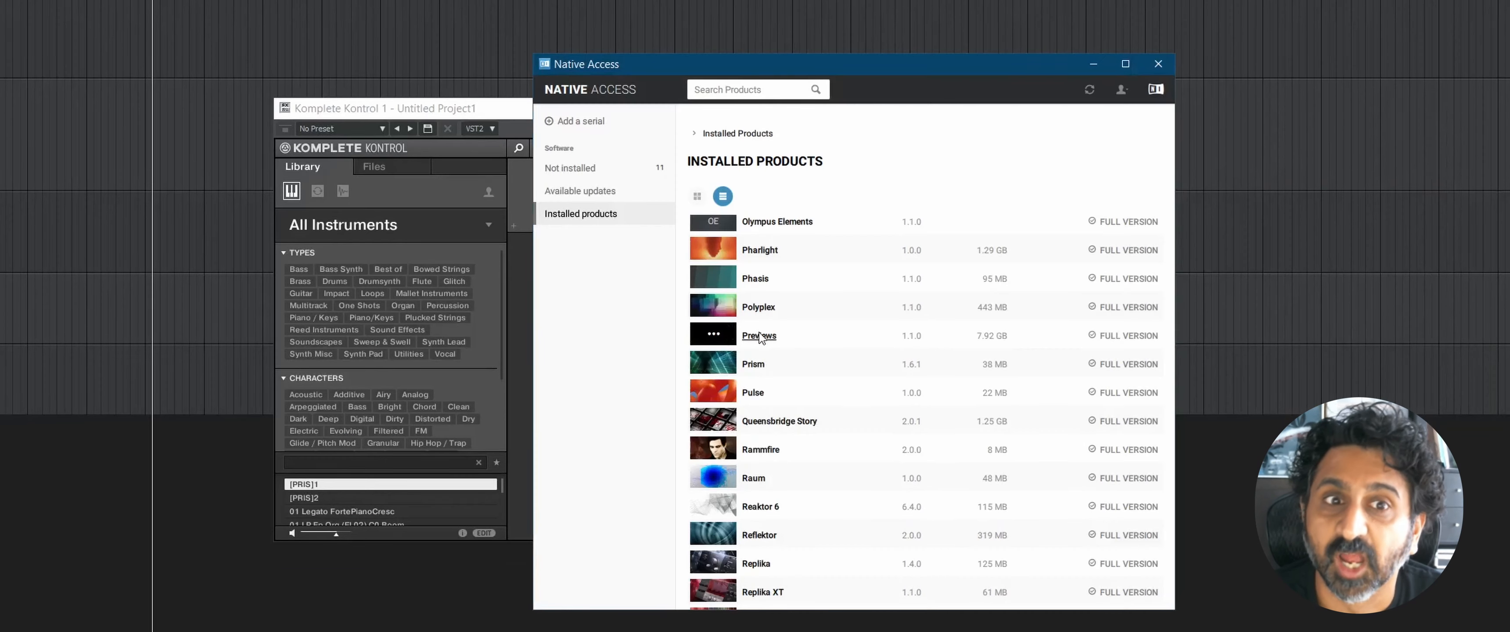
{"action": "left_click", "coordinate": [760, 335]}
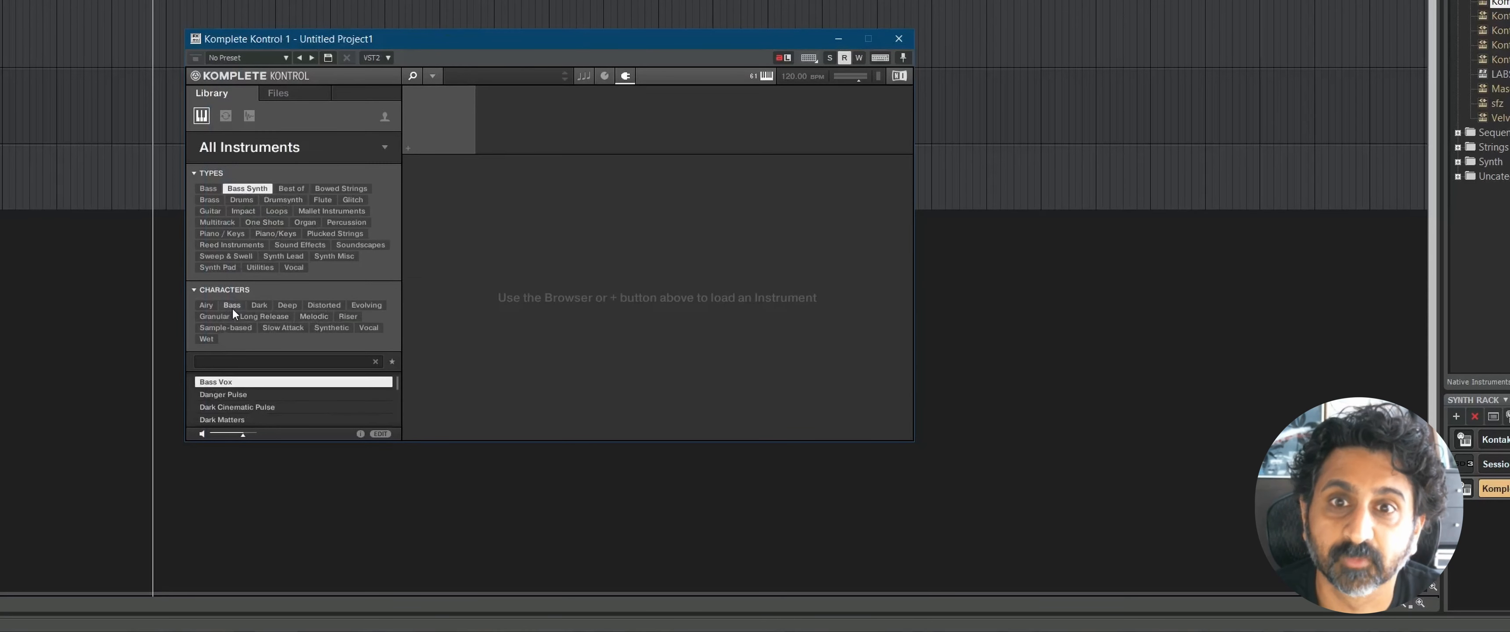
Step: In Komplete Kontrol, narrow the Bass Synth presets to the Airy character, preview I Got You and load Premonition
{"action": "left_click", "coordinate": [206, 305]}
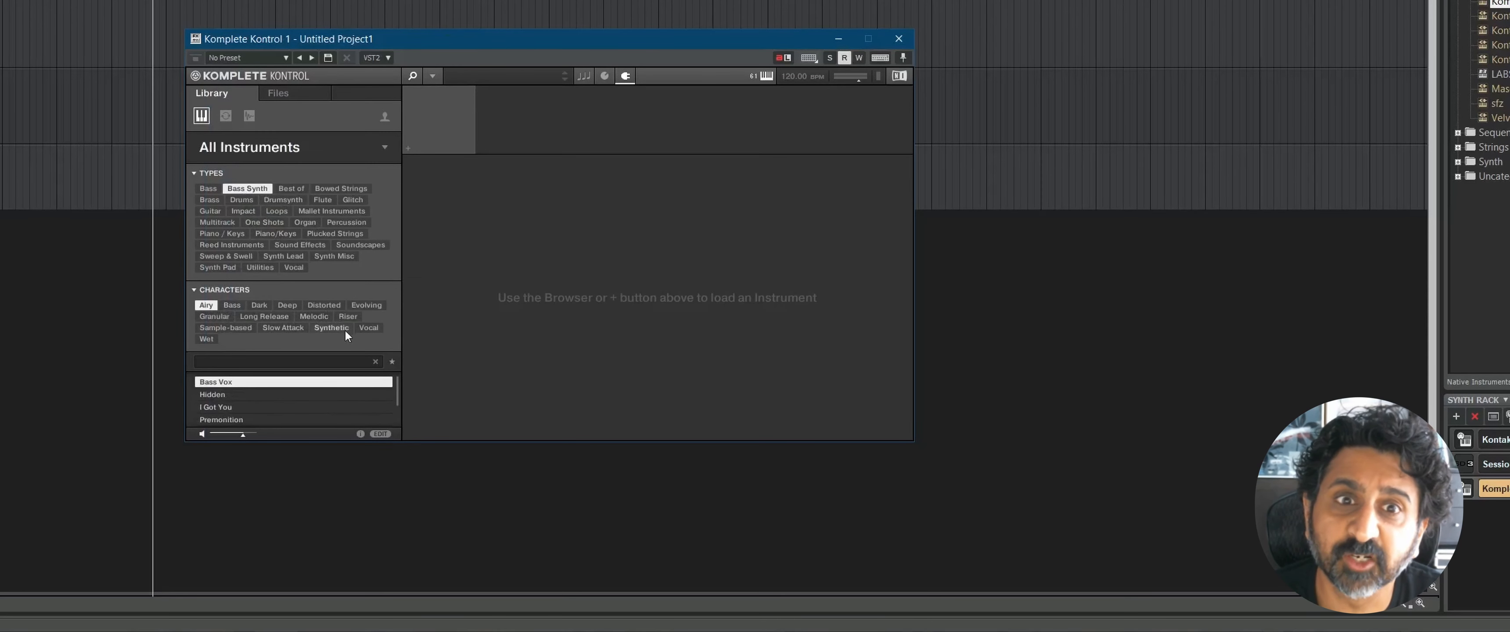
{"action": "left_click", "coordinate": [242, 407]}
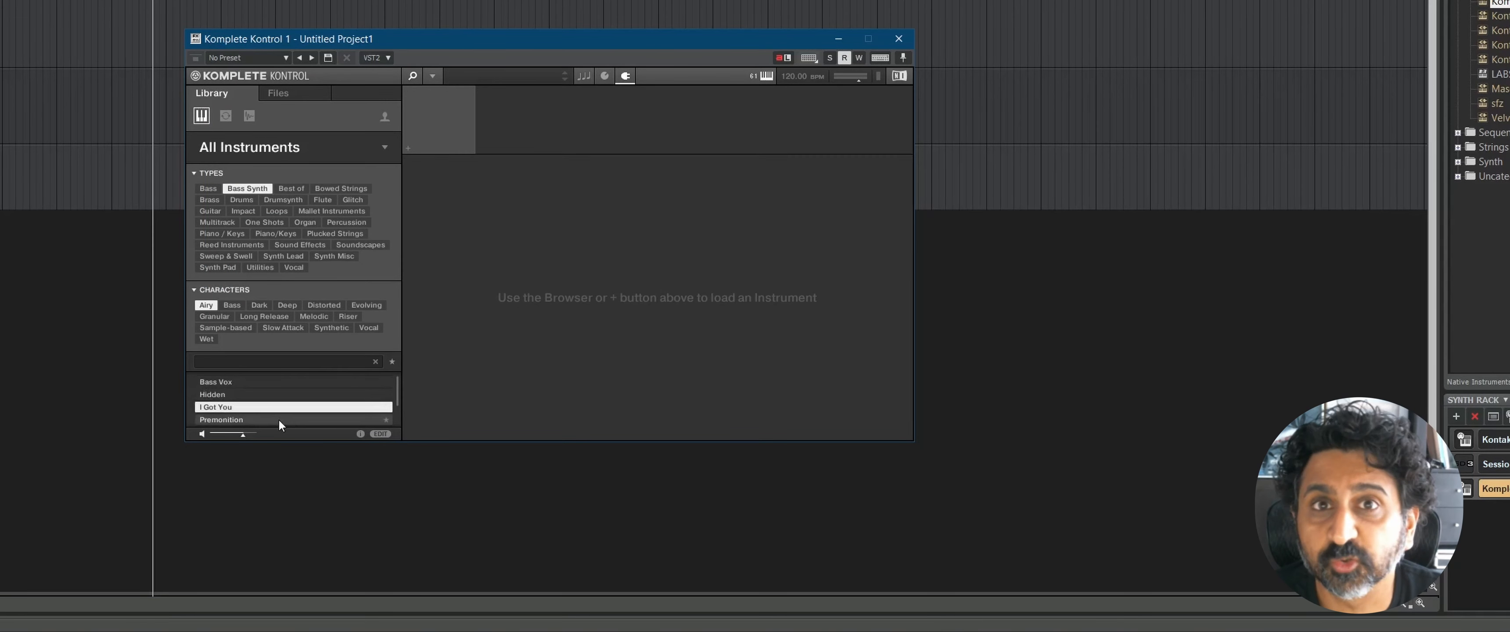
{"action": "left_click", "coordinate": [279, 420]}
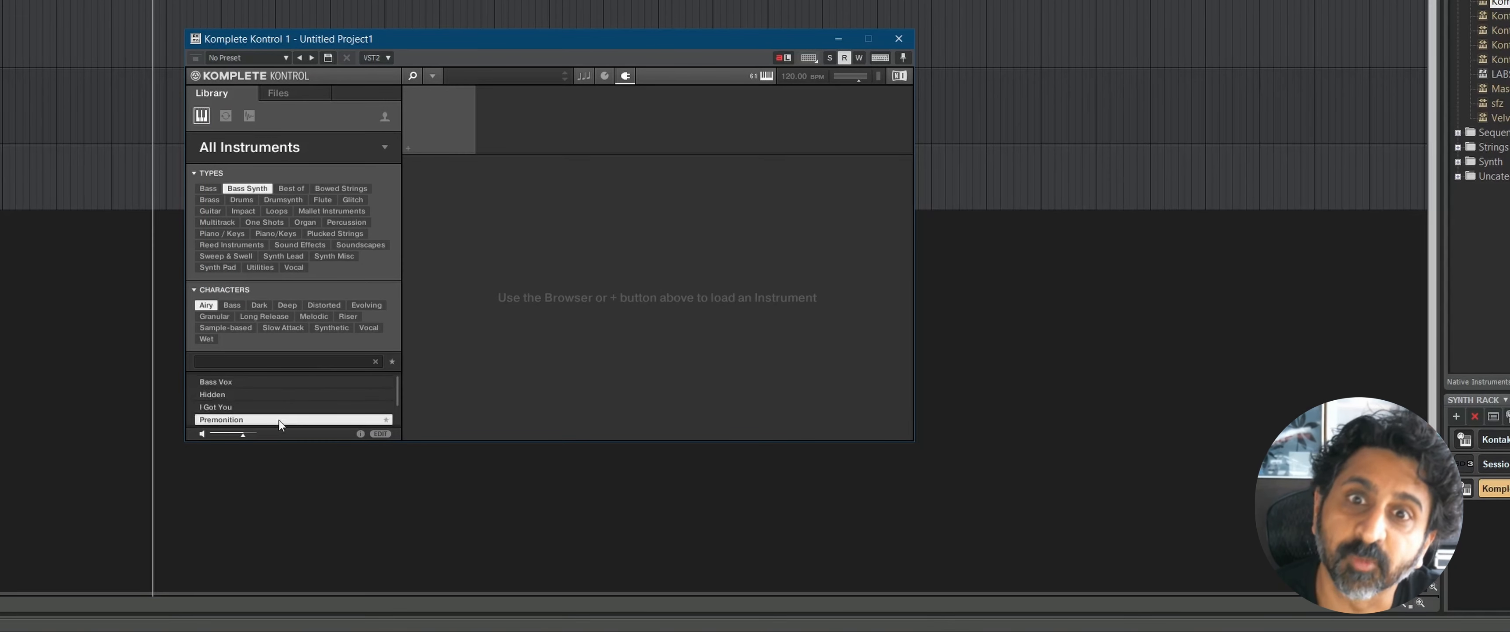
{"action": "double_click", "coordinate": [279, 420]}
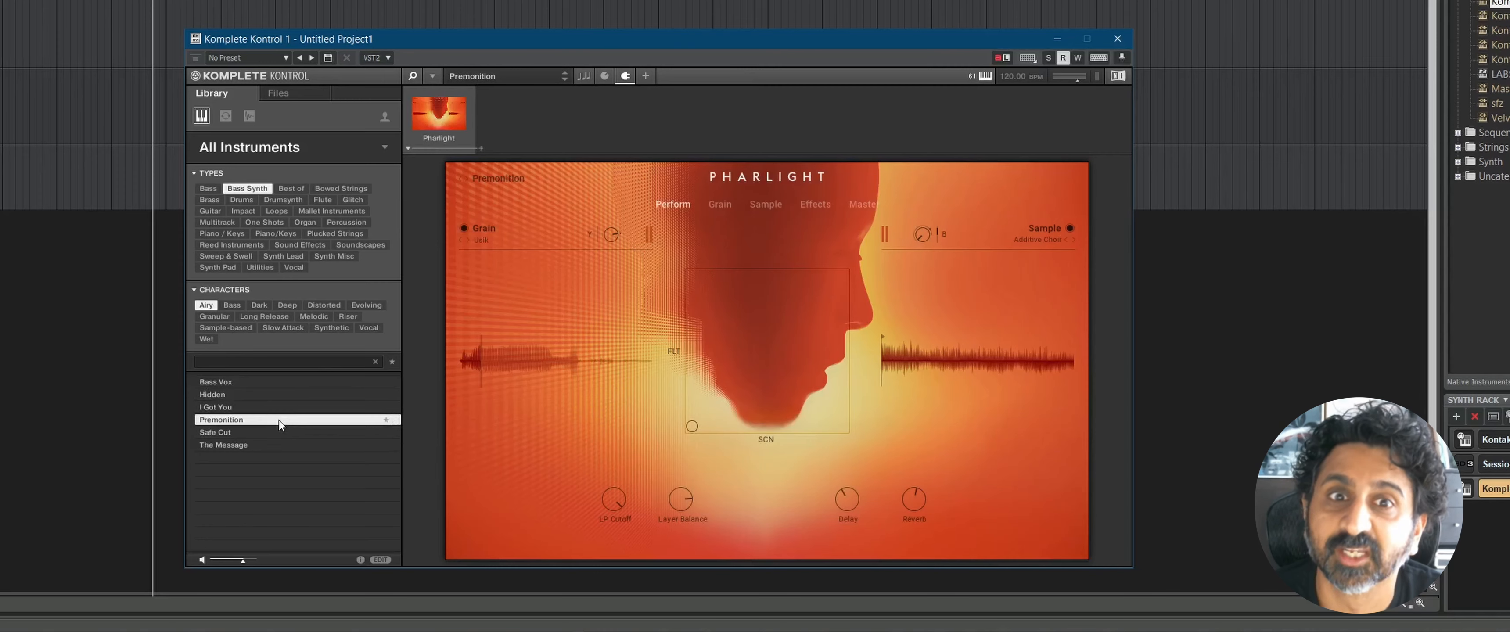
Step: Remove the Bass Synth type filter, switch the character to Monophonic and load the 3 Octave Sub preset
{"action": "left_click", "coordinate": [240, 189]}
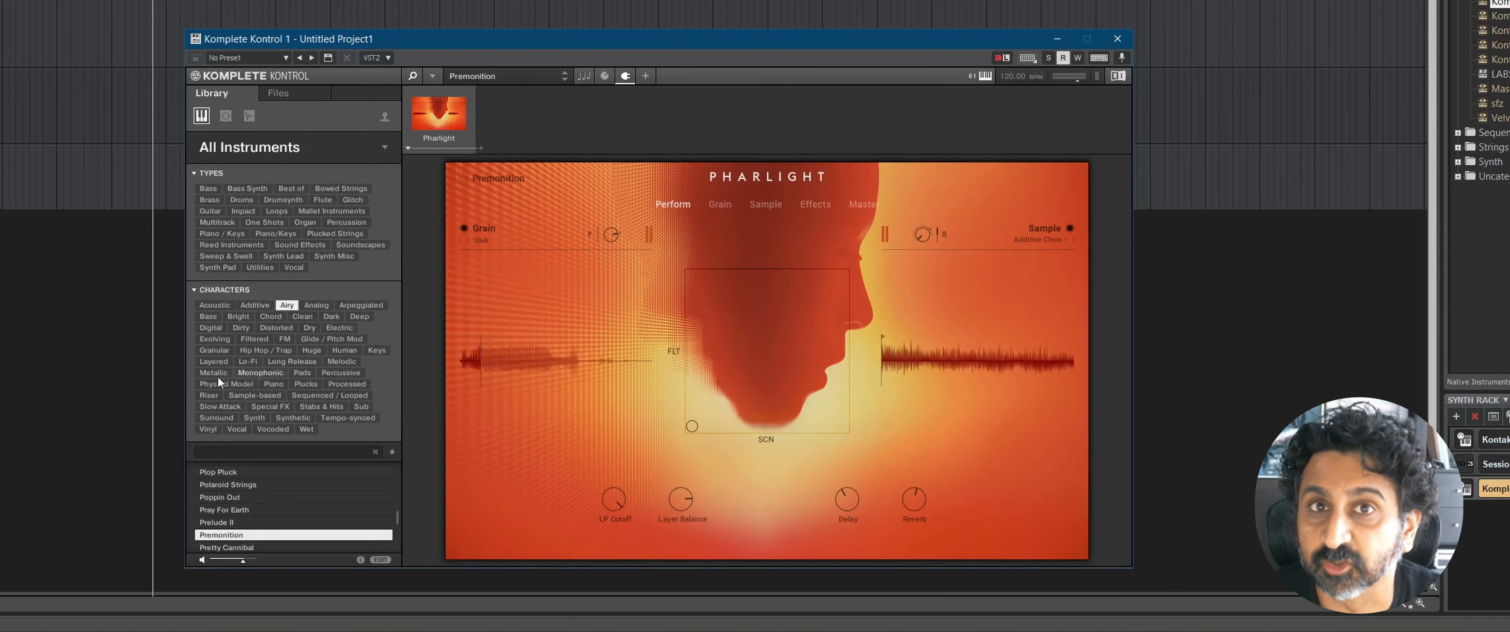
{"action": "left_click", "coordinate": [252, 373]}
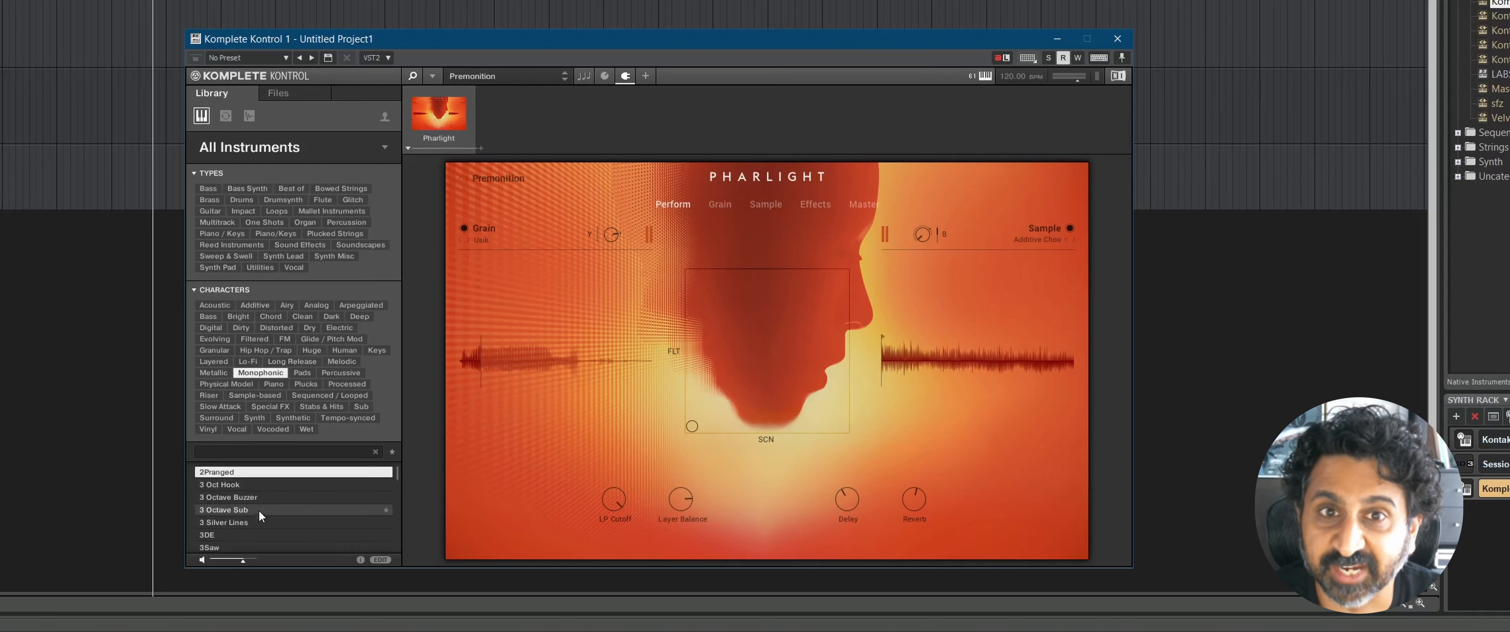
{"action": "double_click", "coordinate": [279, 510]}
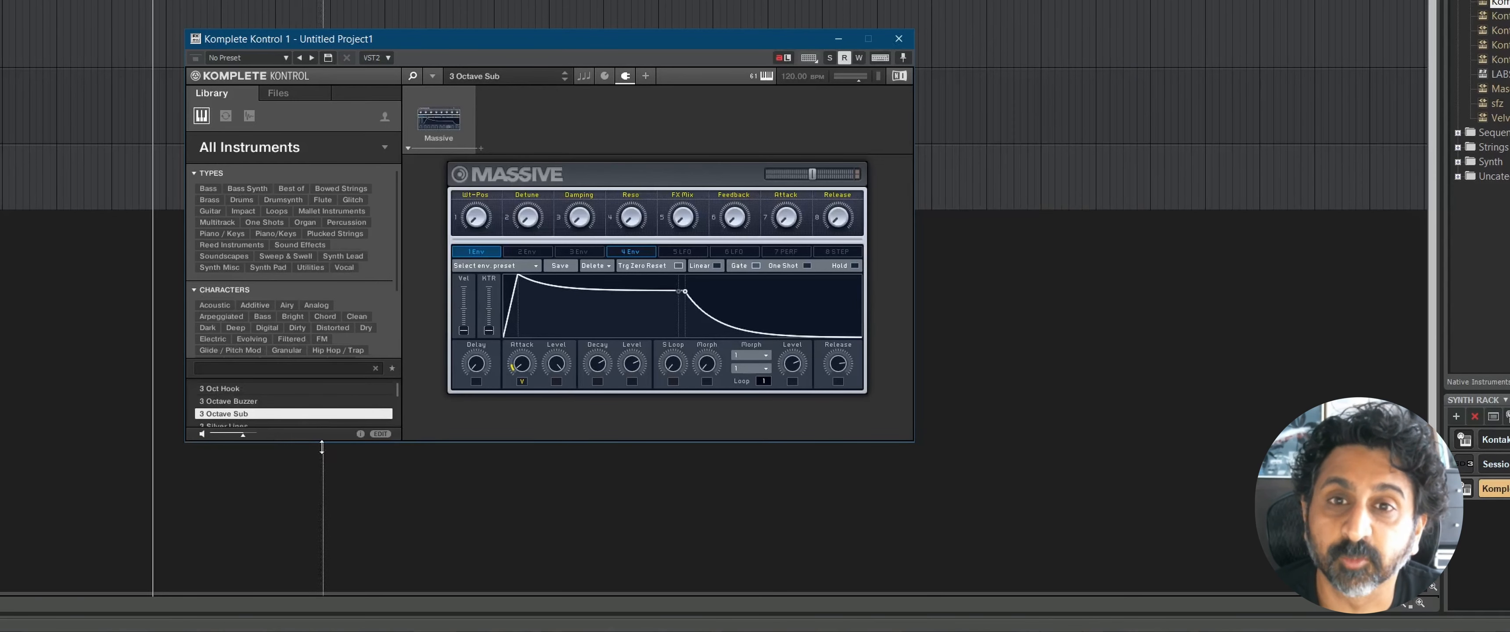
{"action": "scroll", "coordinate": [303, 402], "scroll_direction": "down", "scroll_amount": 2}
{"action": "scroll", "coordinate": [299, 401], "scroll_direction": "down", "scroll_amount": 3}
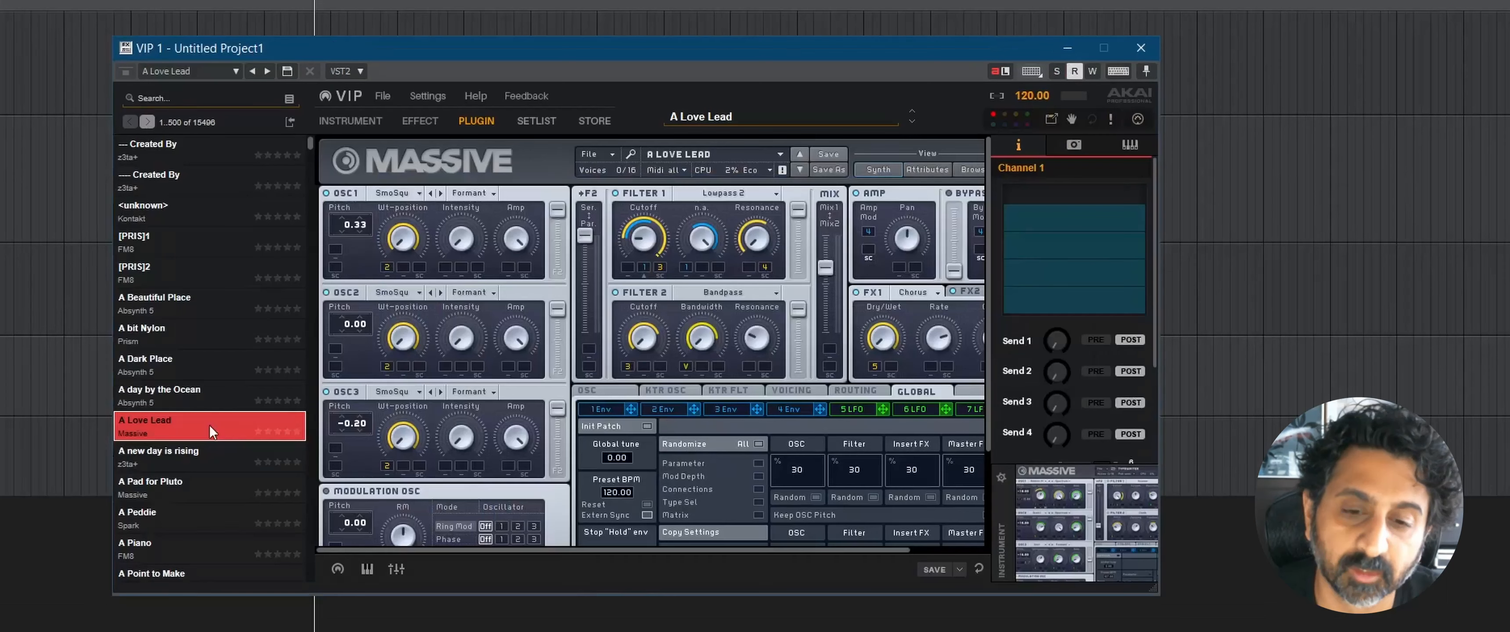
Step: In VIP, duplicate the A Love Lead preset and adjust the copy's OSC2 fader and Filter 1 cutoff in Massive
{"action": "right_click", "coordinate": [208, 425]}
{"action": "left_click", "coordinate": [257, 501]}
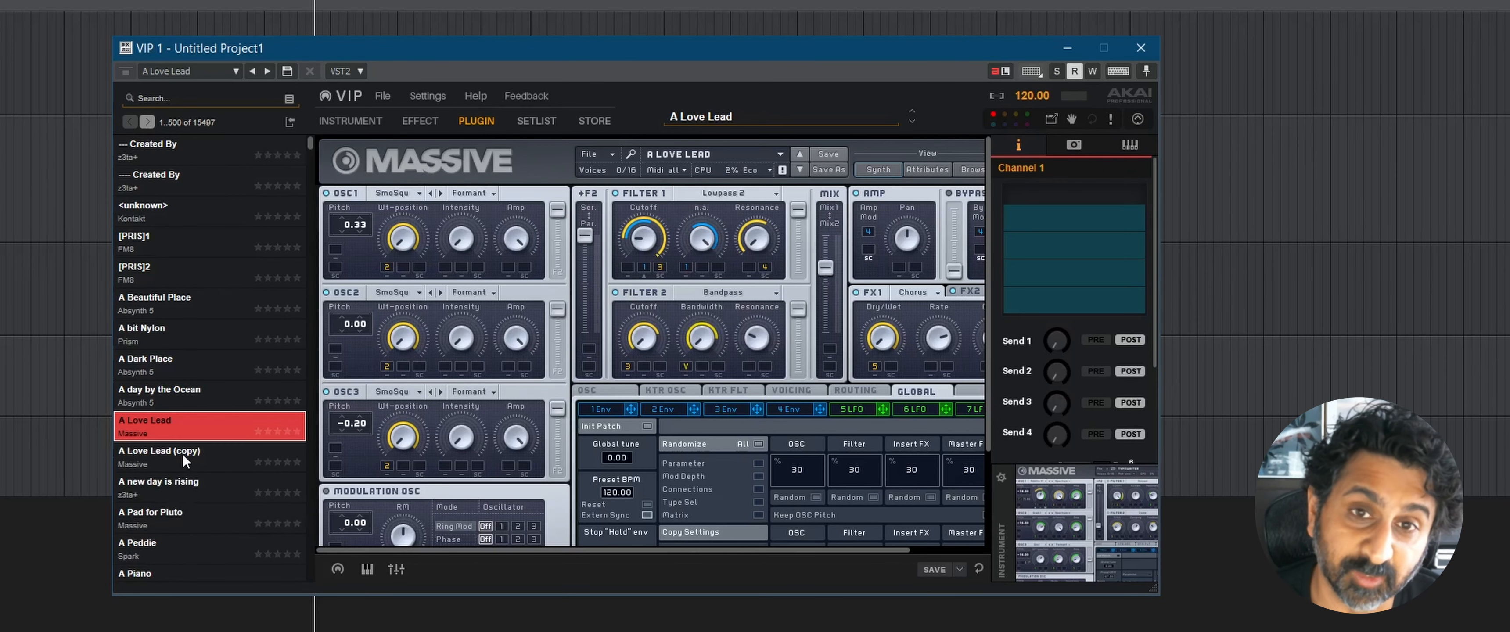
{"action": "left_click", "coordinate": [183, 455]}
{"action": "left_click_drag", "start_coordinate": [554, 308], "coordinate": [558, 339]}
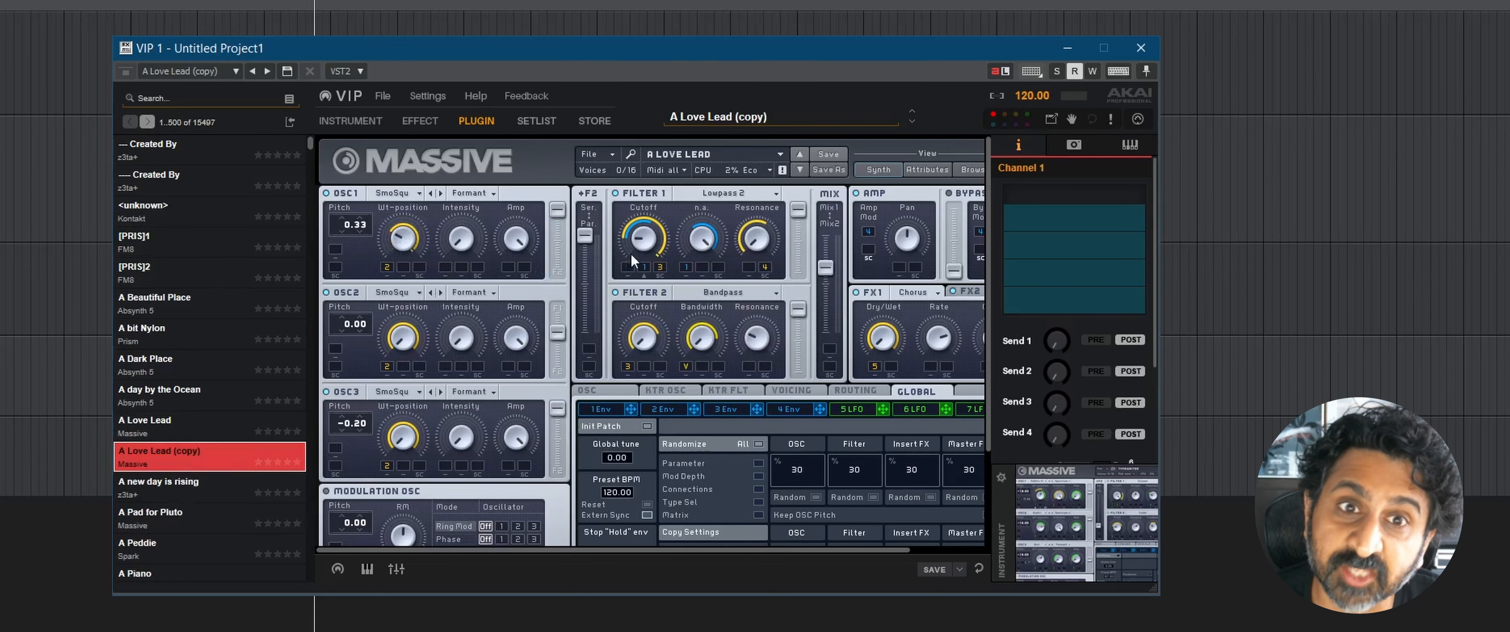
{"action": "left_click_drag", "start_coordinate": [633, 252], "coordinate": [639, 223]}
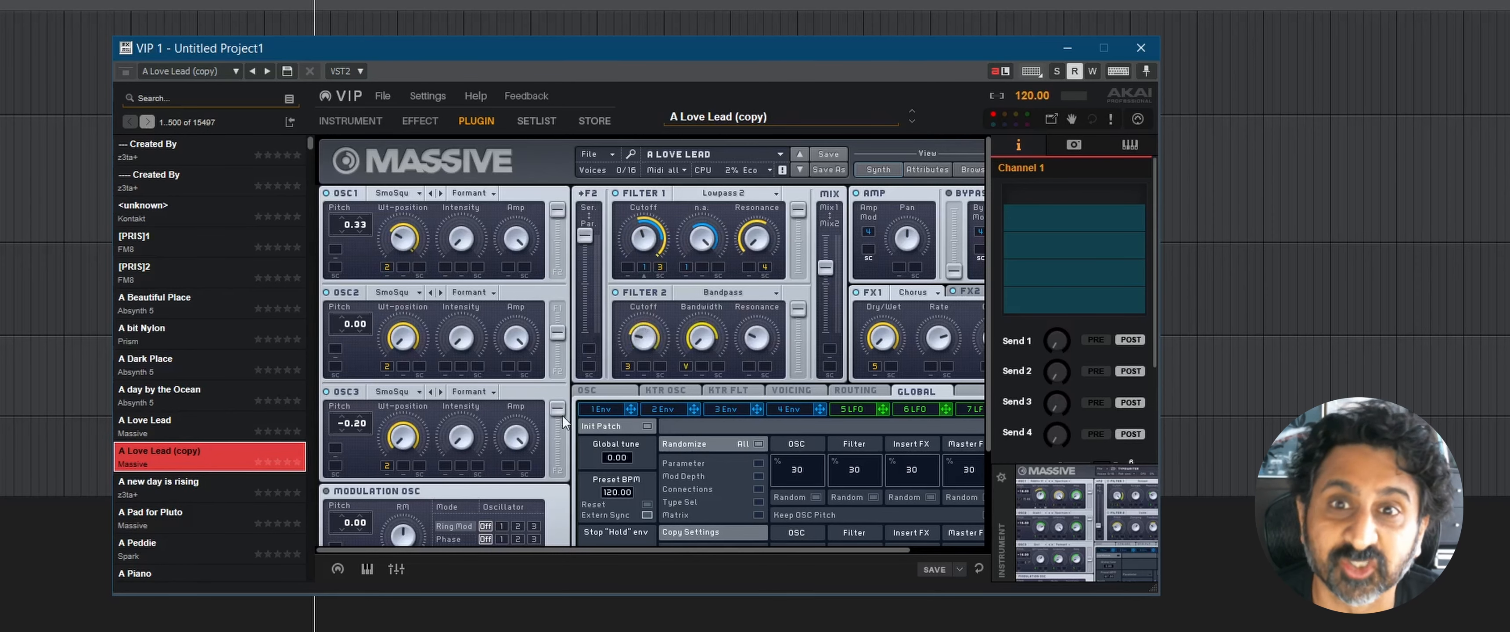
Step: Rename the copied A Love Lead preset to A Lovlier Lead
{"action": "right_click", "coordinate": [184, 461]}
{"action": "left_click", "coordinate": [205, 492]}
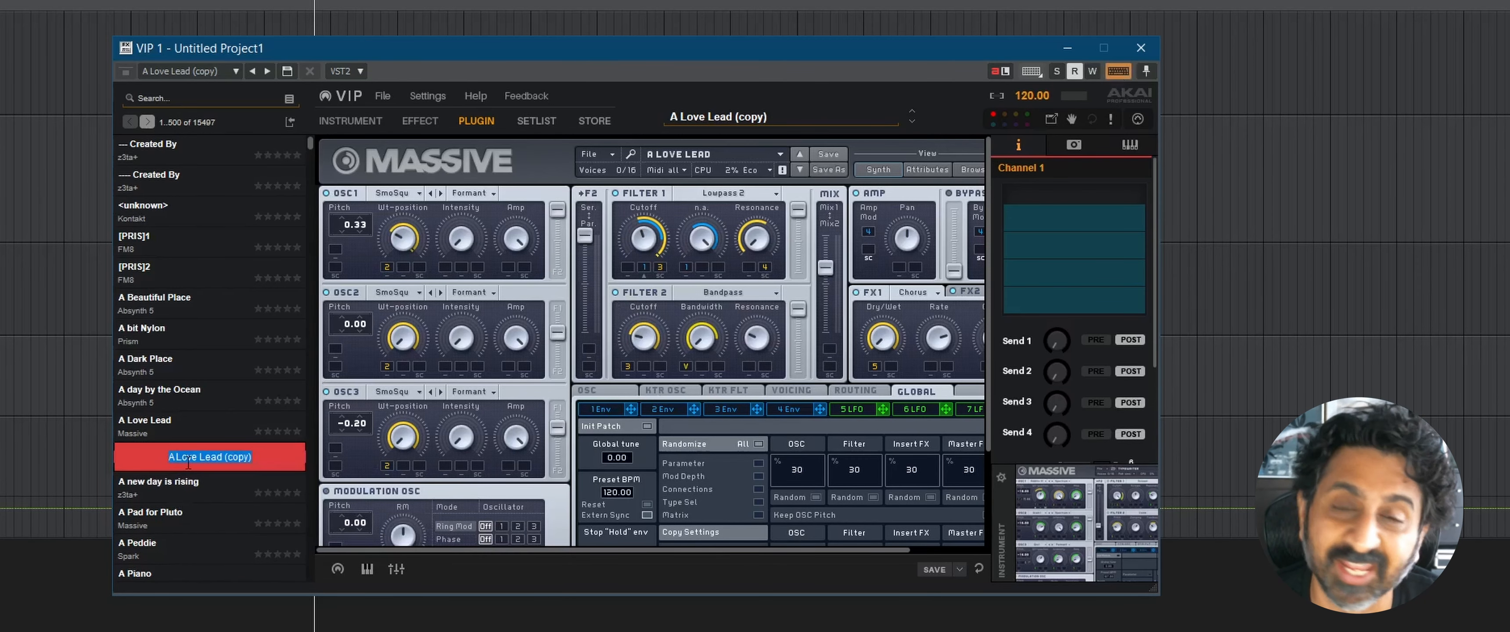
{"action": "type", "text": "ALovlie"}
{"action": "type", "text": " Lead"}
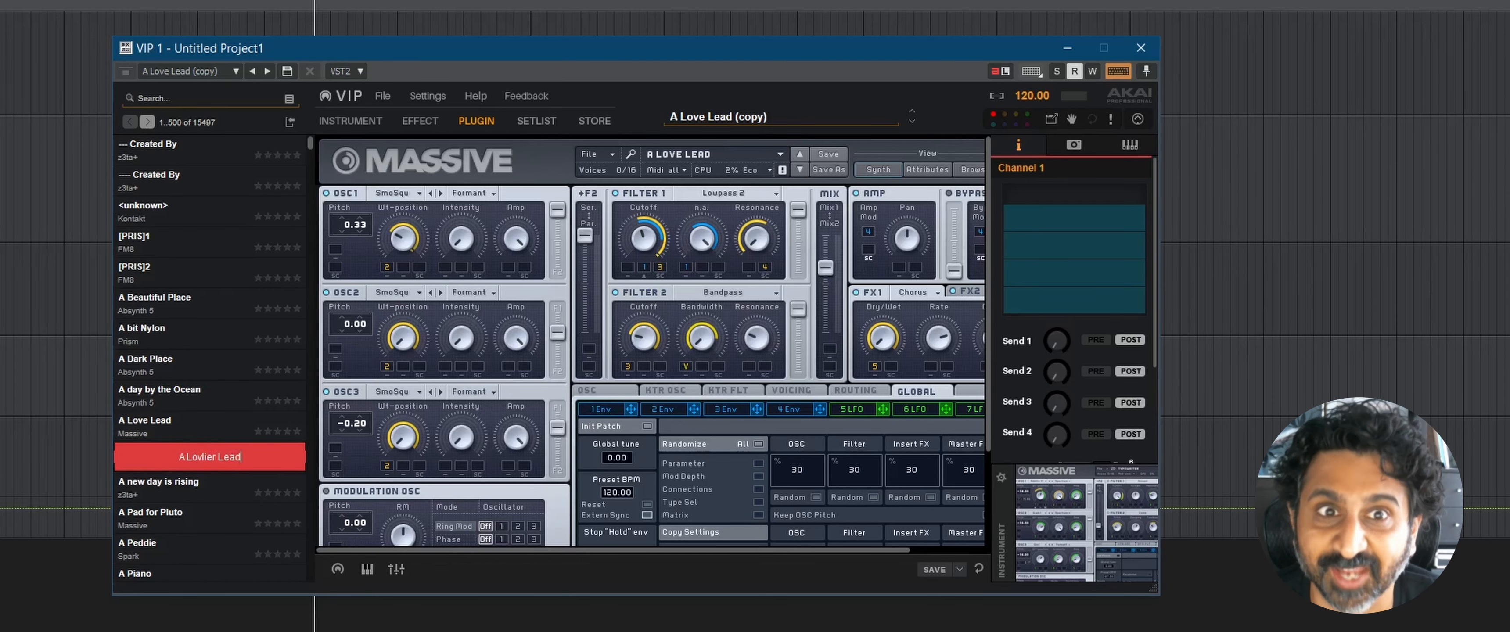
{"action": "key", "text": "Return"}
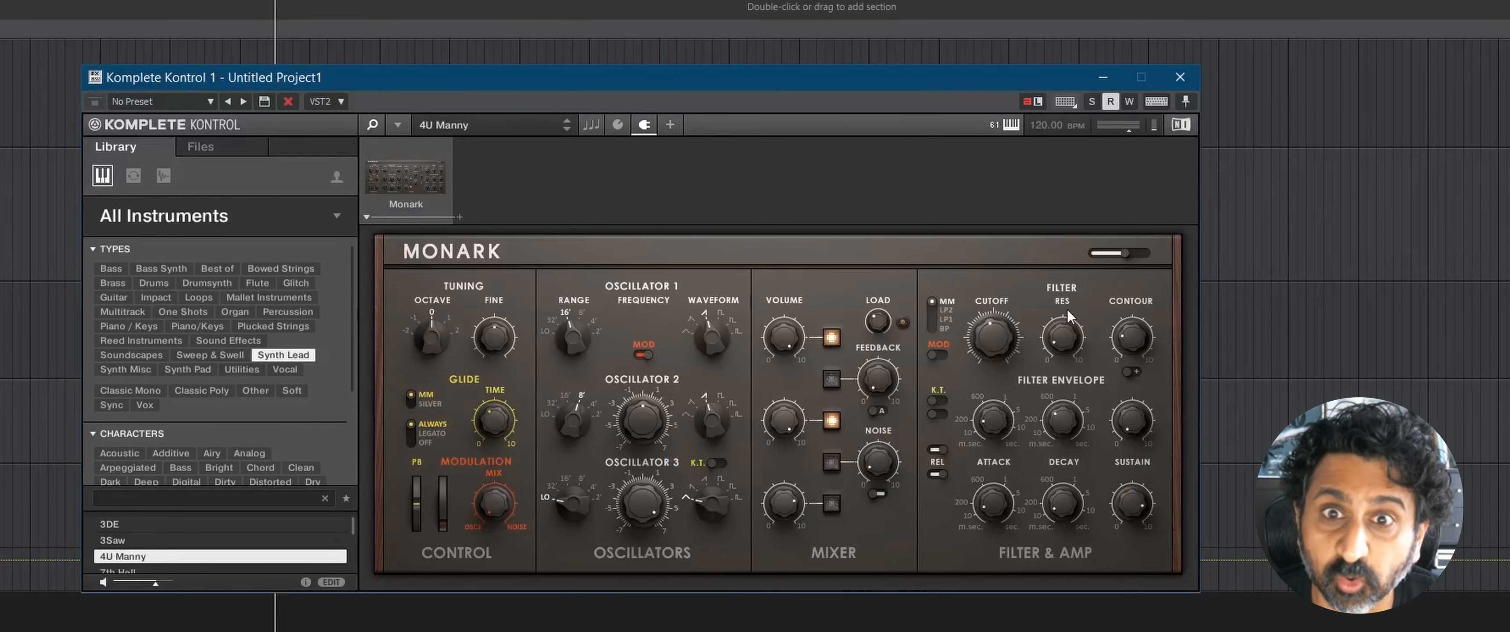
Step: In Komplete Kontrol, set Monark's Oscillator 2 range to 32' and Oscillator 3 range to 16', and save the sound as Mondo Lead
{"action": "left_click_drag", "start_coordinate": [644, 485], "coordinate": [649, 542]}
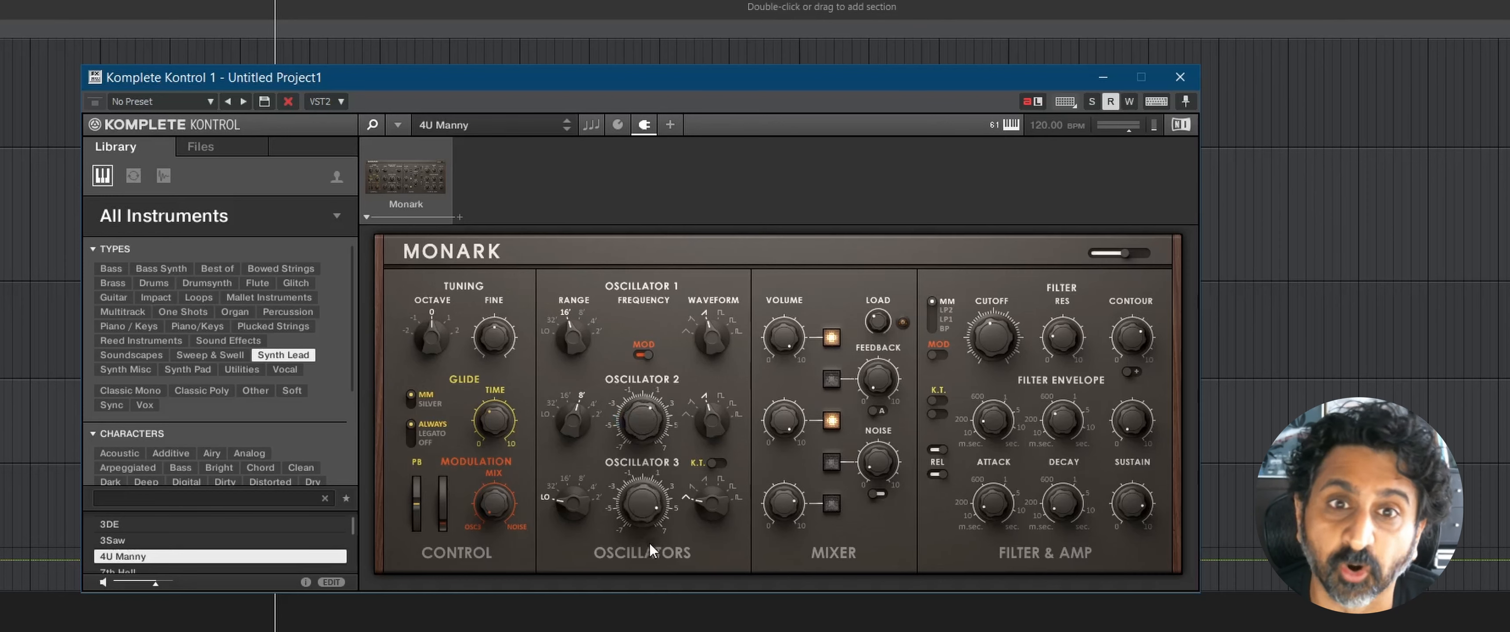
{"action": "left_click_drag", "start_coordinate": [582, 485], "coordinate": [583, 470]}
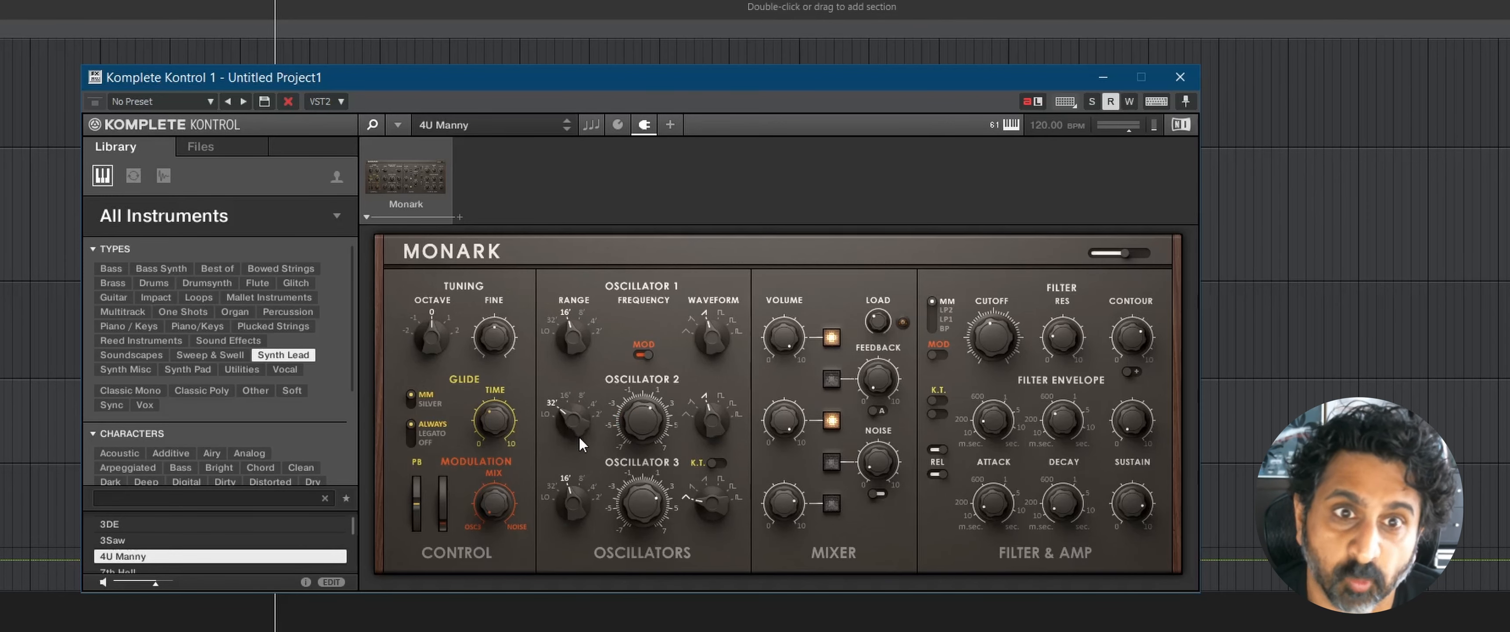
{"action": "left_click", "coordinate": [397, 125]}
{"action": "mouse_move", "coordinate": [405, 149]}
{"action": "left_click", "coordinate": [540, 205]}
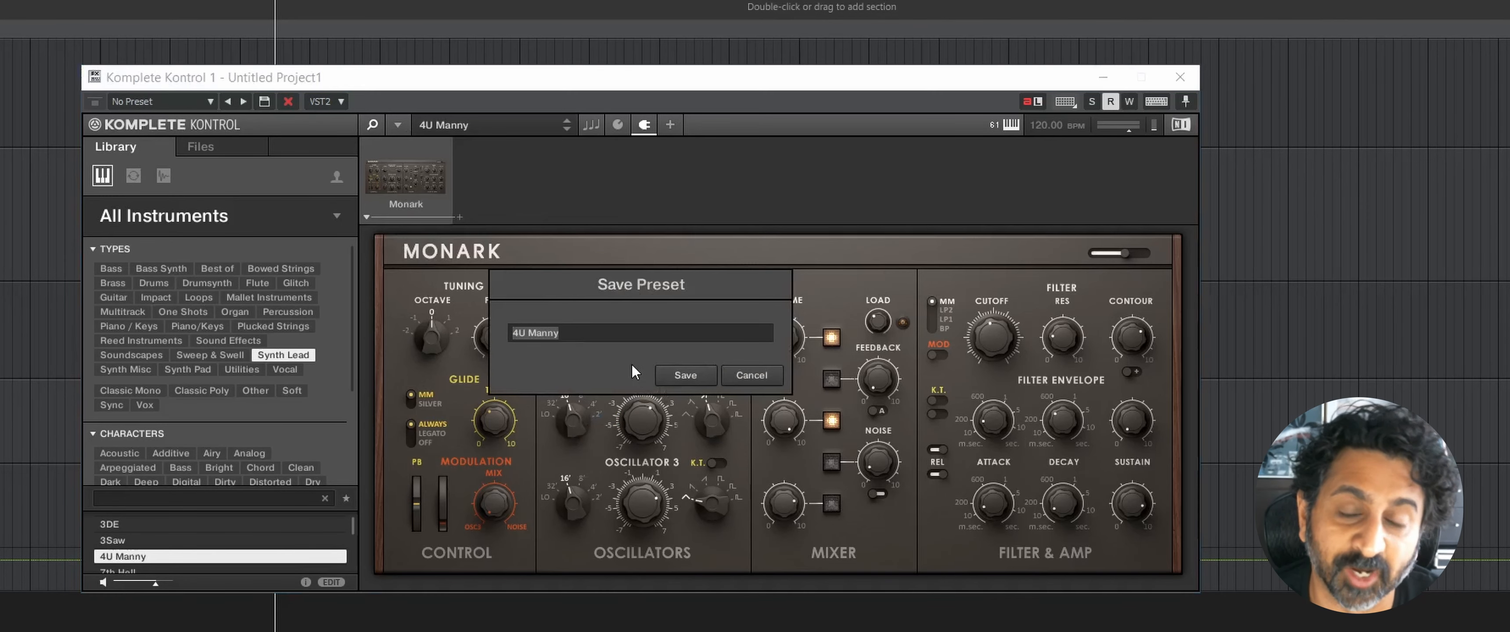
{"action": "type", "text": "Mondo Lead"}
{"action": "left_click", "coordinate": [685, 375]}
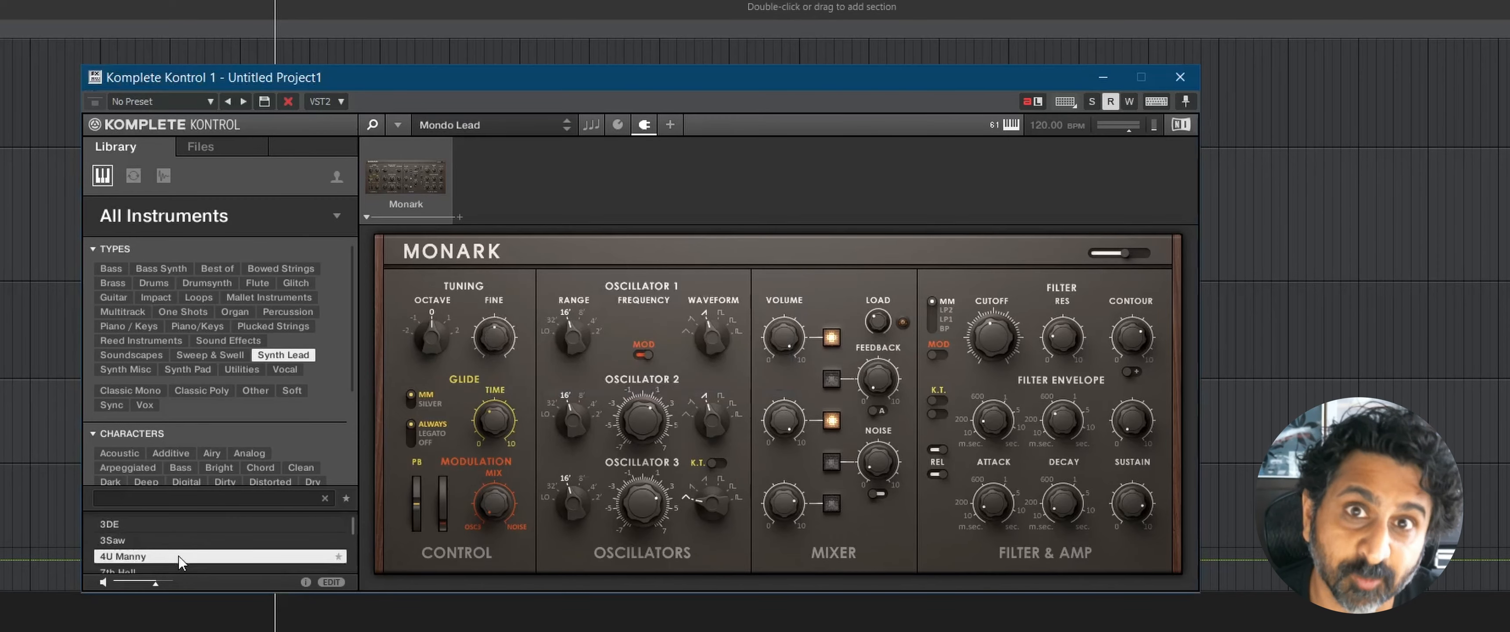
{"action": "left_click", "coordinate": [332, 181]}
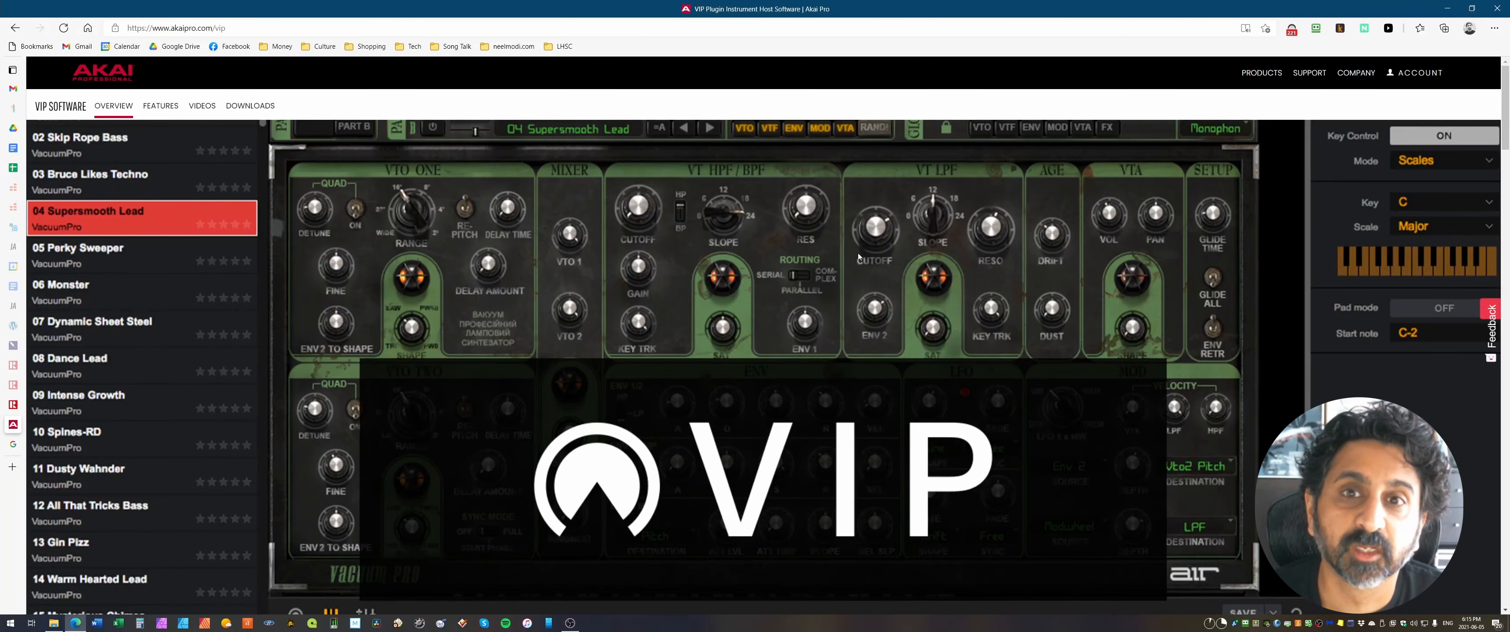
Step: Switch to Akai's VIP web page in the browser and read the key features, starting with VST plugin compatibility
{"action": "scroll", "coordinate": [855, 304], "scroll_direction": "down", "scroll_amount": 10}
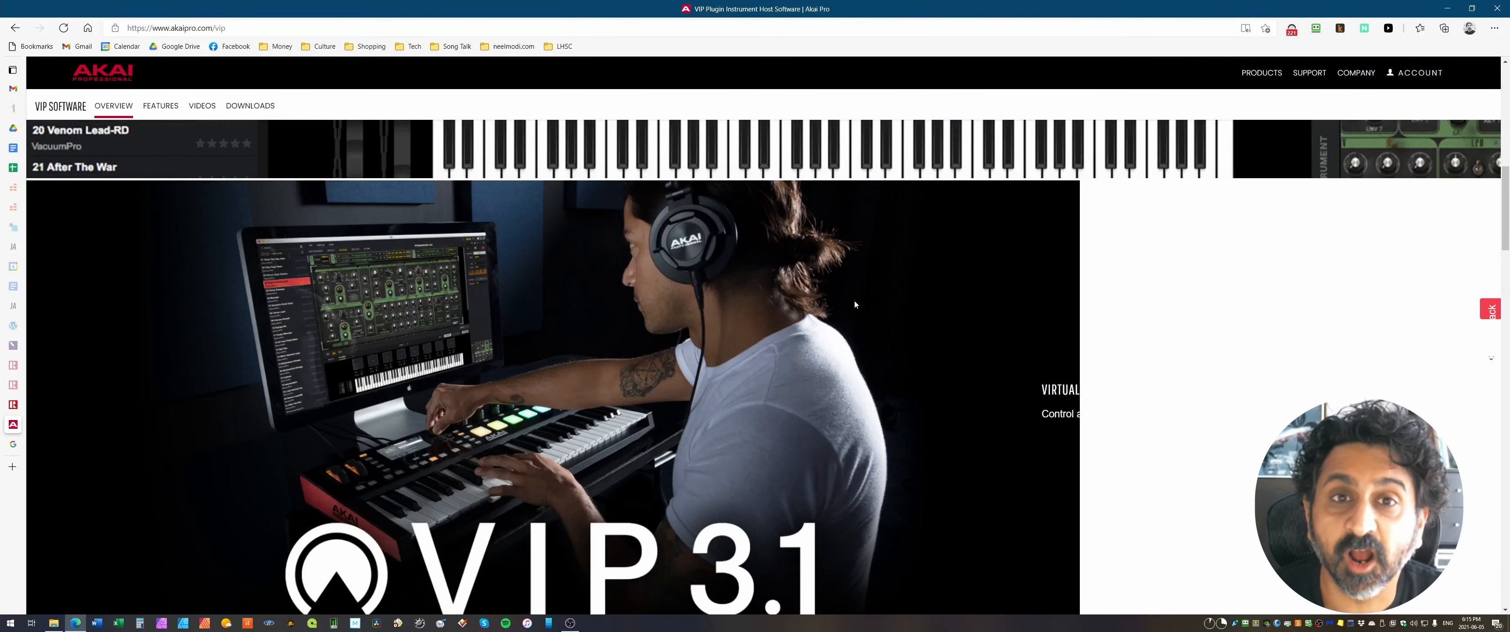
{"action": "scroll", "coordinate": [855, 304], "scroll_direction": "down", "scroll_amount": 10}
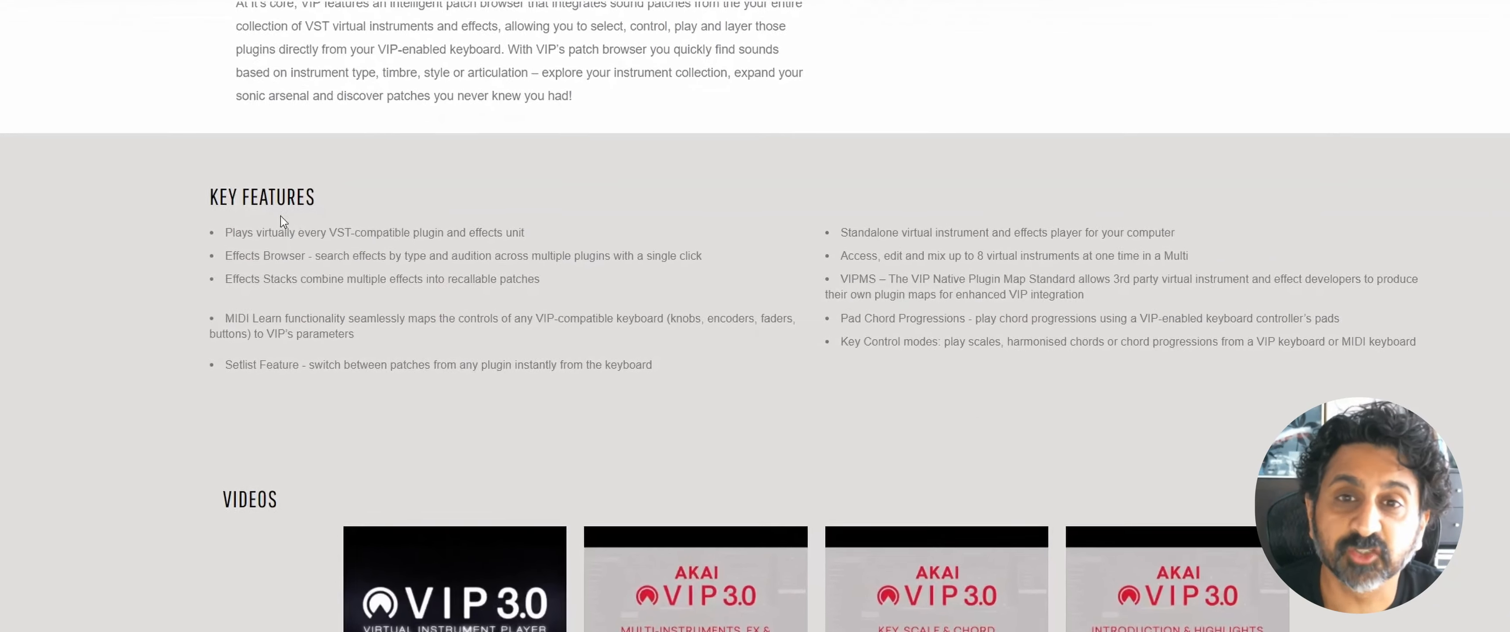
{"action": "left_click_drag", "start_coordinate": [154, 220], "coordinate": [486, 219]}
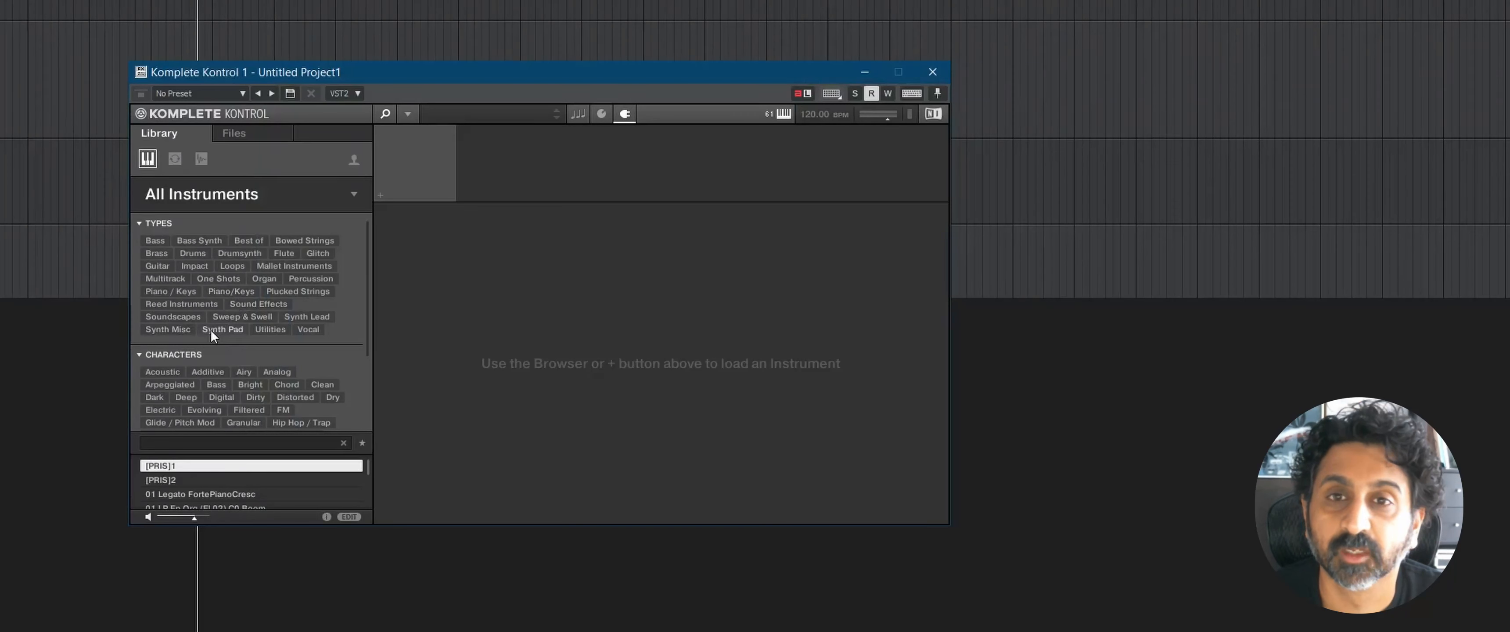
Step: Back in Komplete Kontrol, filter the library to Synth Pad presets with the Analog character and load Ambiotic followed by BaraBara
{"action": "left_click", "coordinate": [222, 329]}
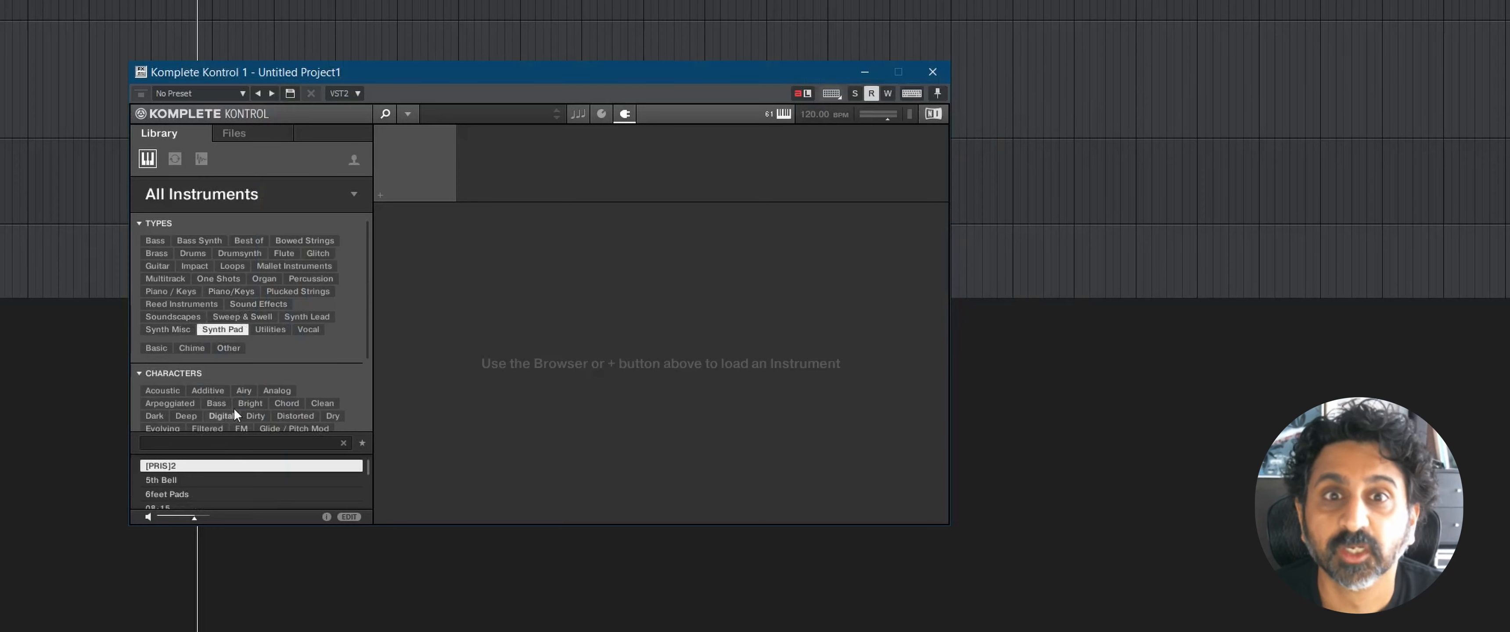
{"action": "left_click", "coordinate": [273, 391]}
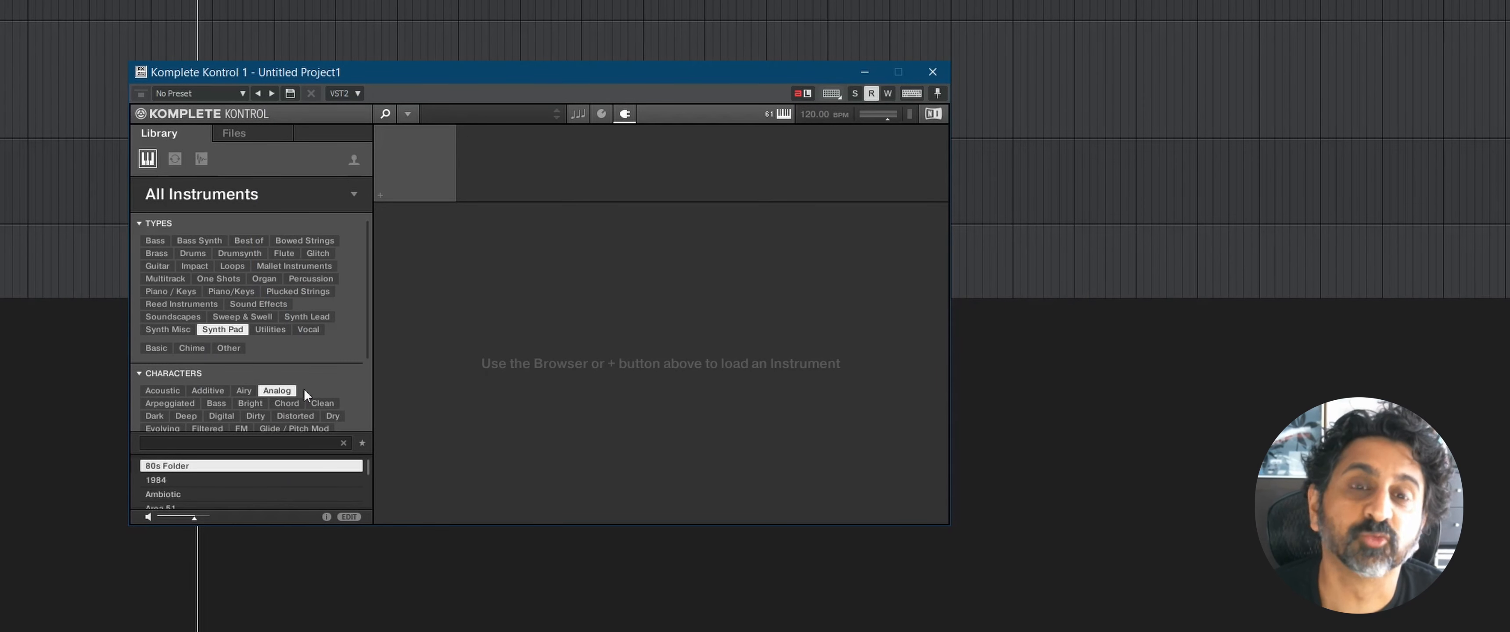
{"action": "double_click", "coordinate": [219, 494]}
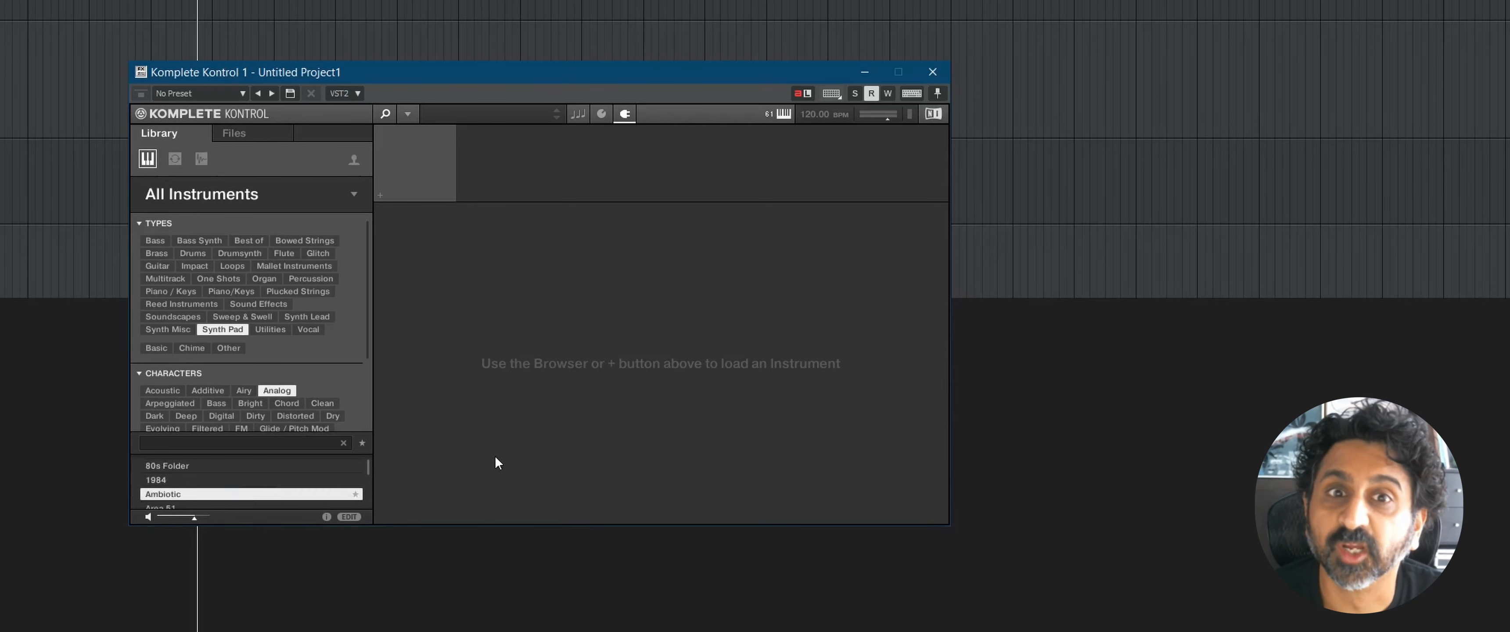
{"action": "scroll", "coordinate": [247, 551], "scroll_direction": "down", "scroll_amount": 3}
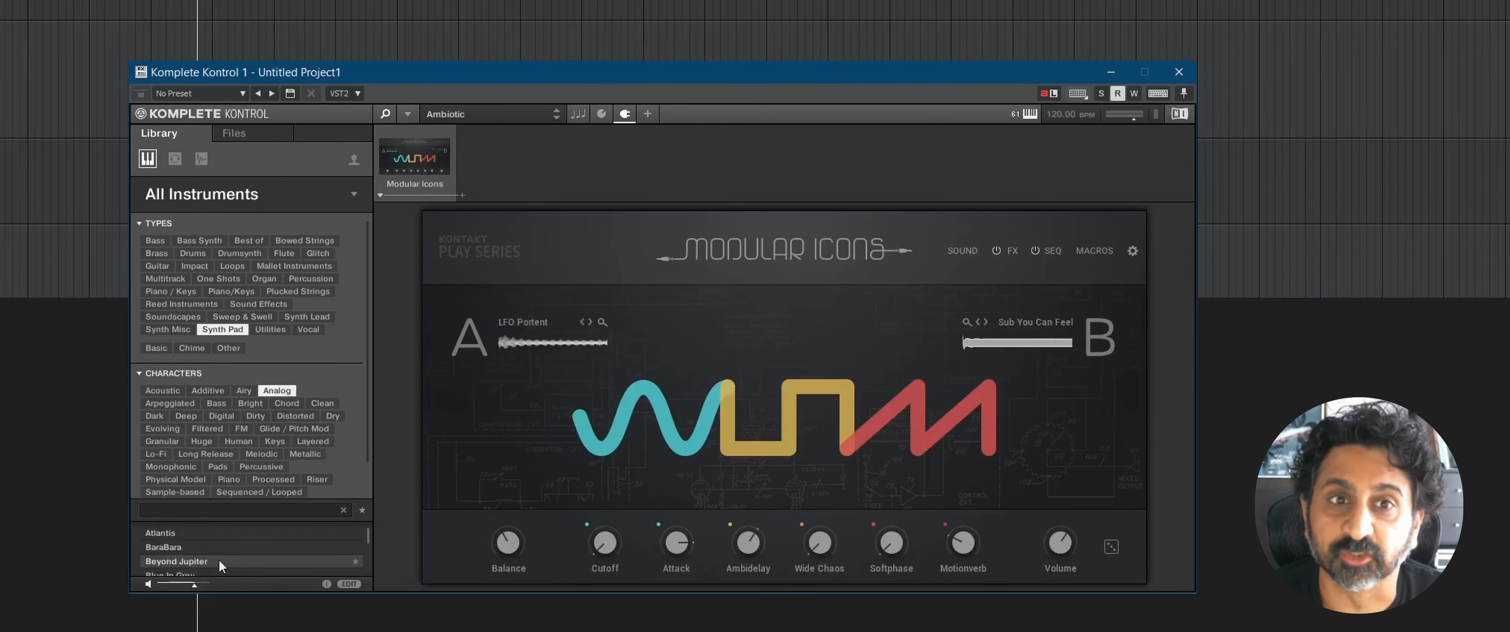
{"action": "double_click", "coordinate": [208, 547]}
Step: Compare the presets under the Piano / Keys and Piano/Keys types, and load Percussion: Core - Celeste from the latter
{"action": "left_click", "coordinate": [165, 293]}
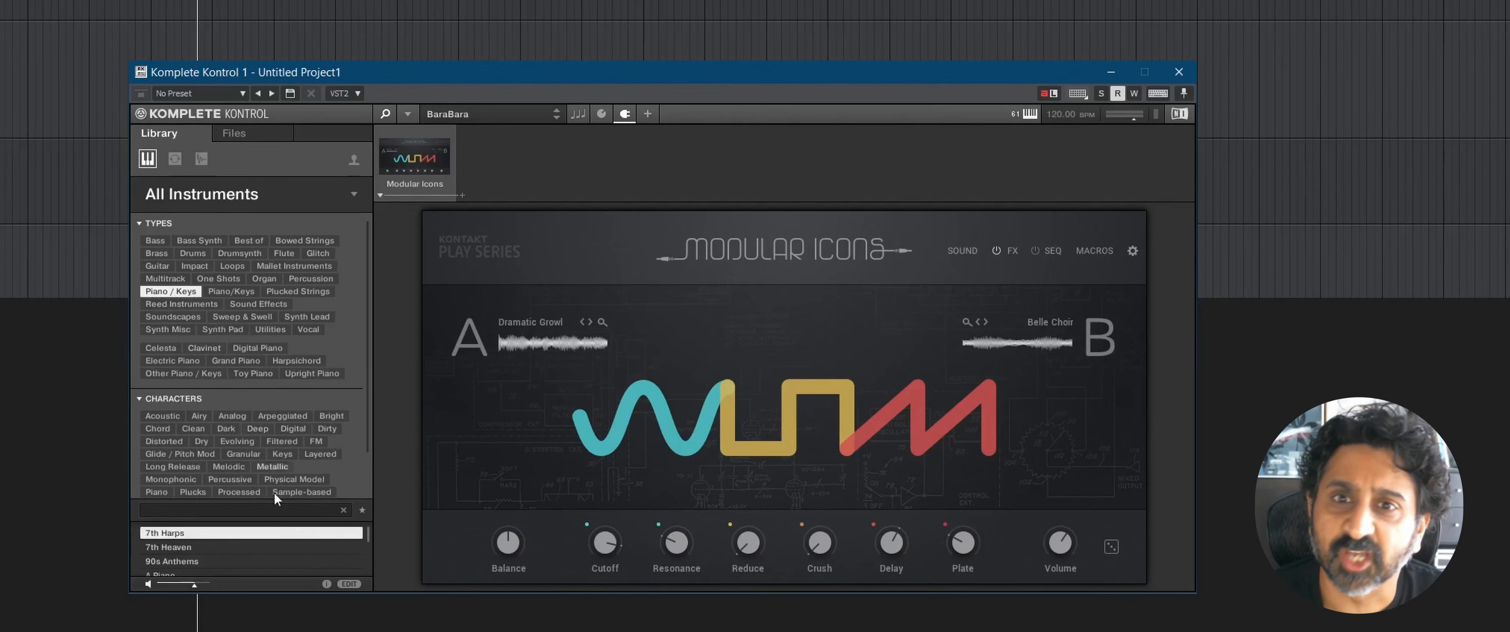
{"action": "left_click", "coordinate": [255, 539]}
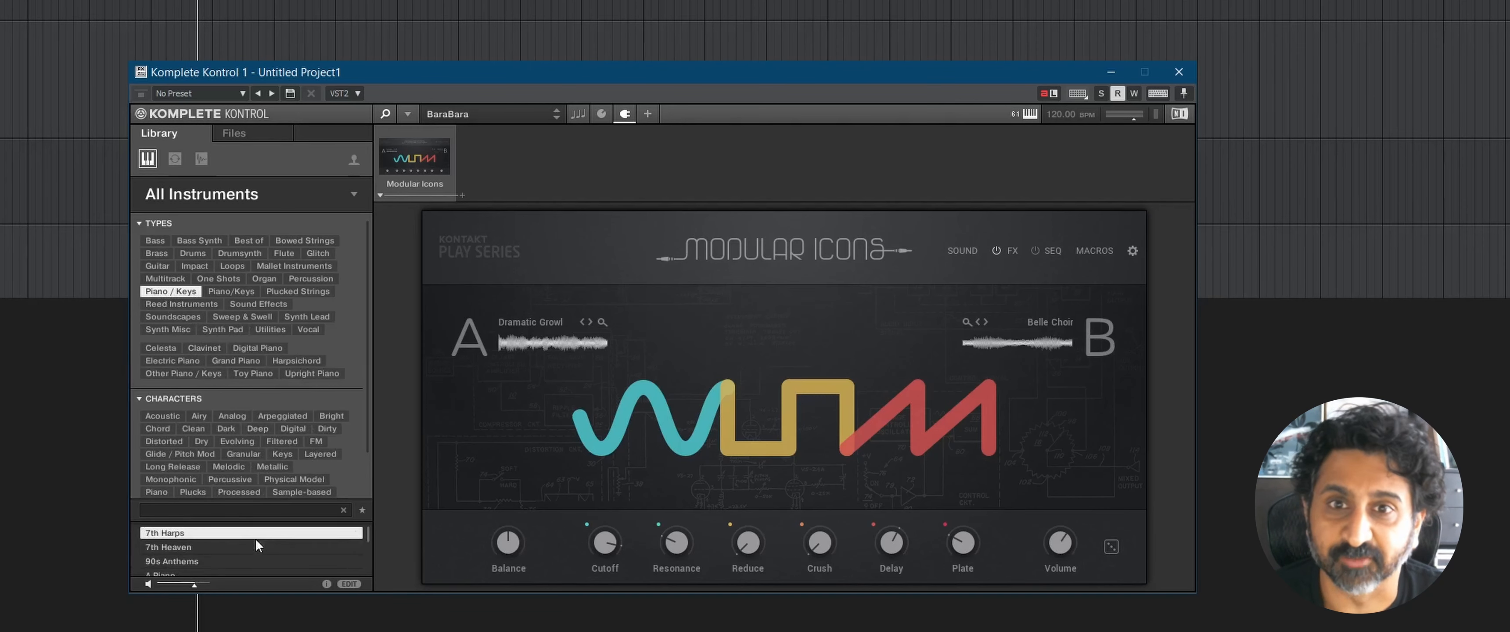
{"action": "left_click", "coordinate": [234, 292]}
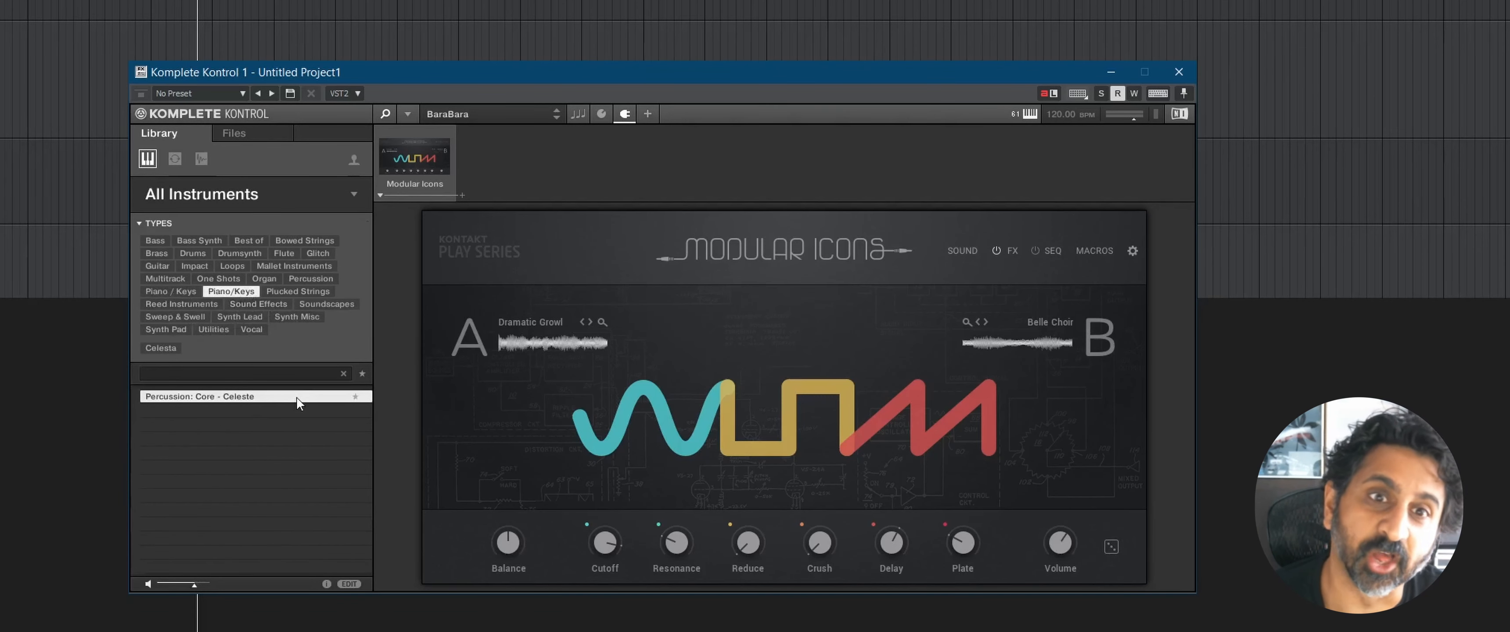
{"action": "double_click", "coordinate": [296, 396]}
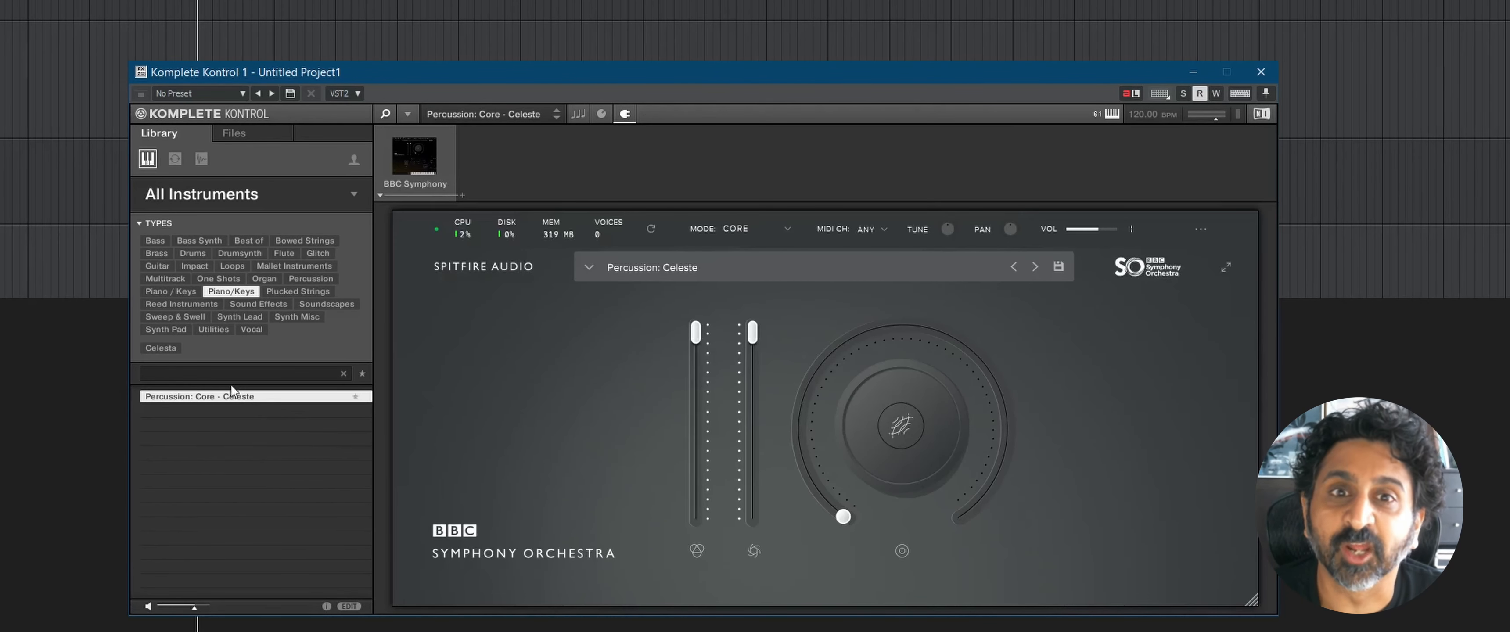
Step: Filter the library to Synth Pad presets with the Slow Attack character and select A Scanner Darkly
{"action": "left_click", "coordinate": [168, 328]}
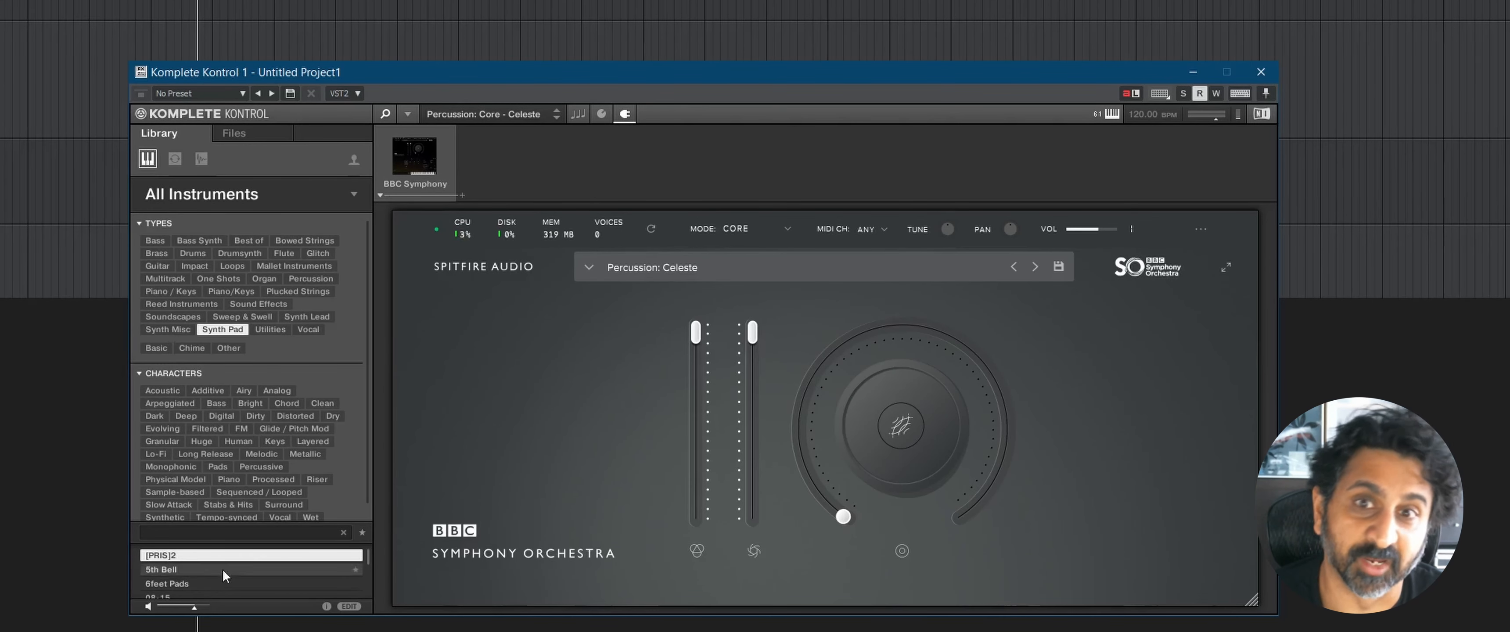
{"action": "left_click", "coordinate": [185, 503]}
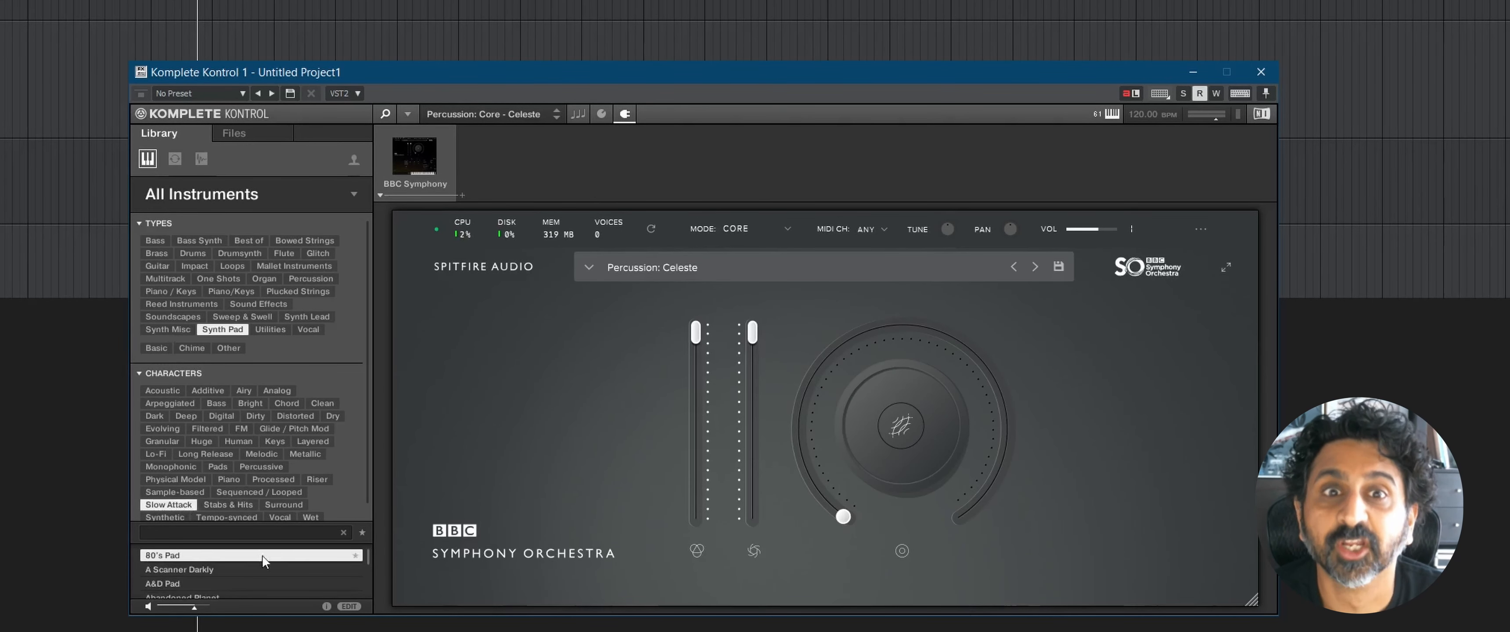
{"action": "left_click", "coordinate": [292, 569]}
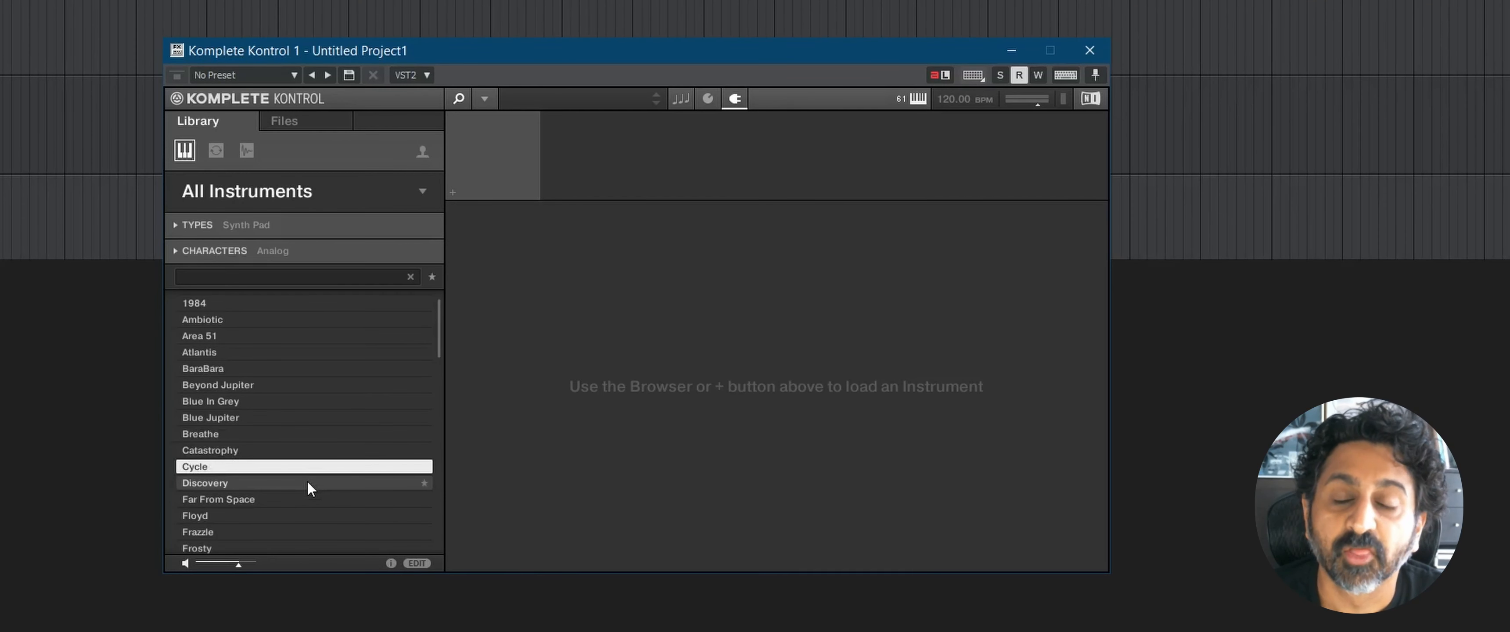
Step: Preview the Discovery and Far From Space presets in the analog synth pad list without loading them
{"action": "left_click", "coordinate": [307, 482]}
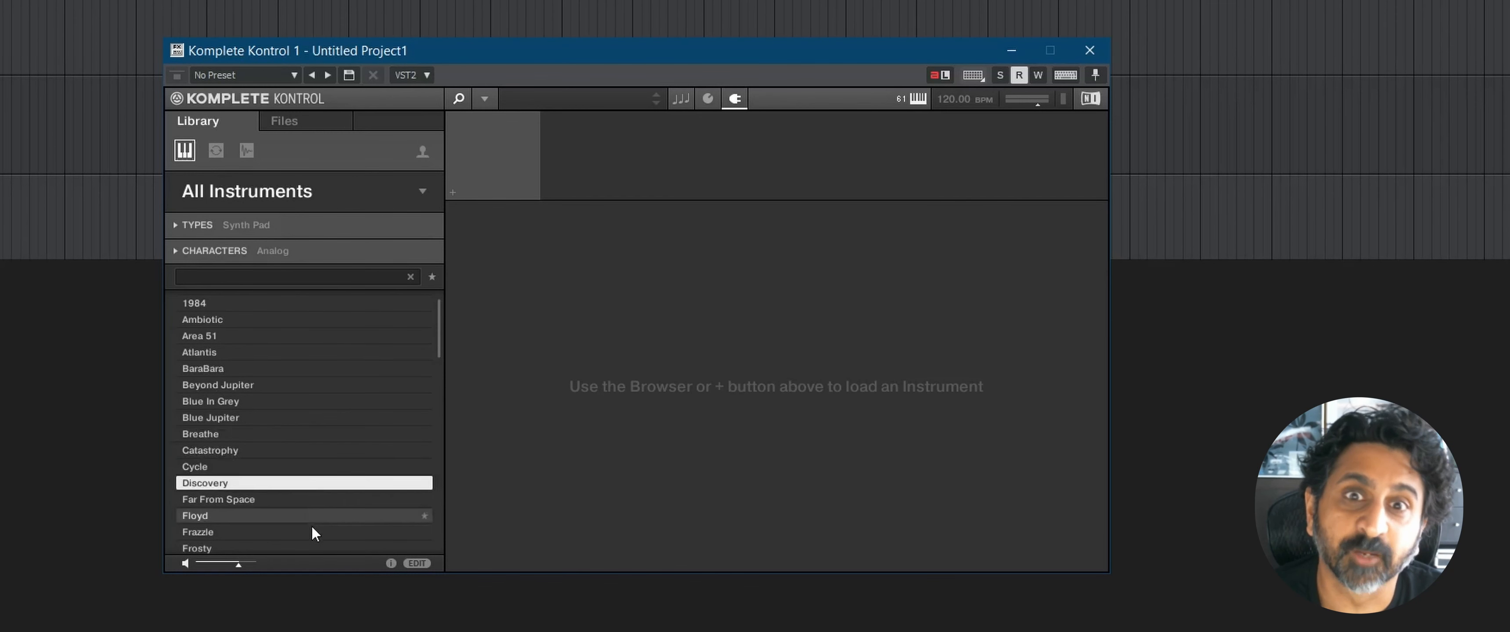
{"action": "left_click", "coordinate": [310, 499]}
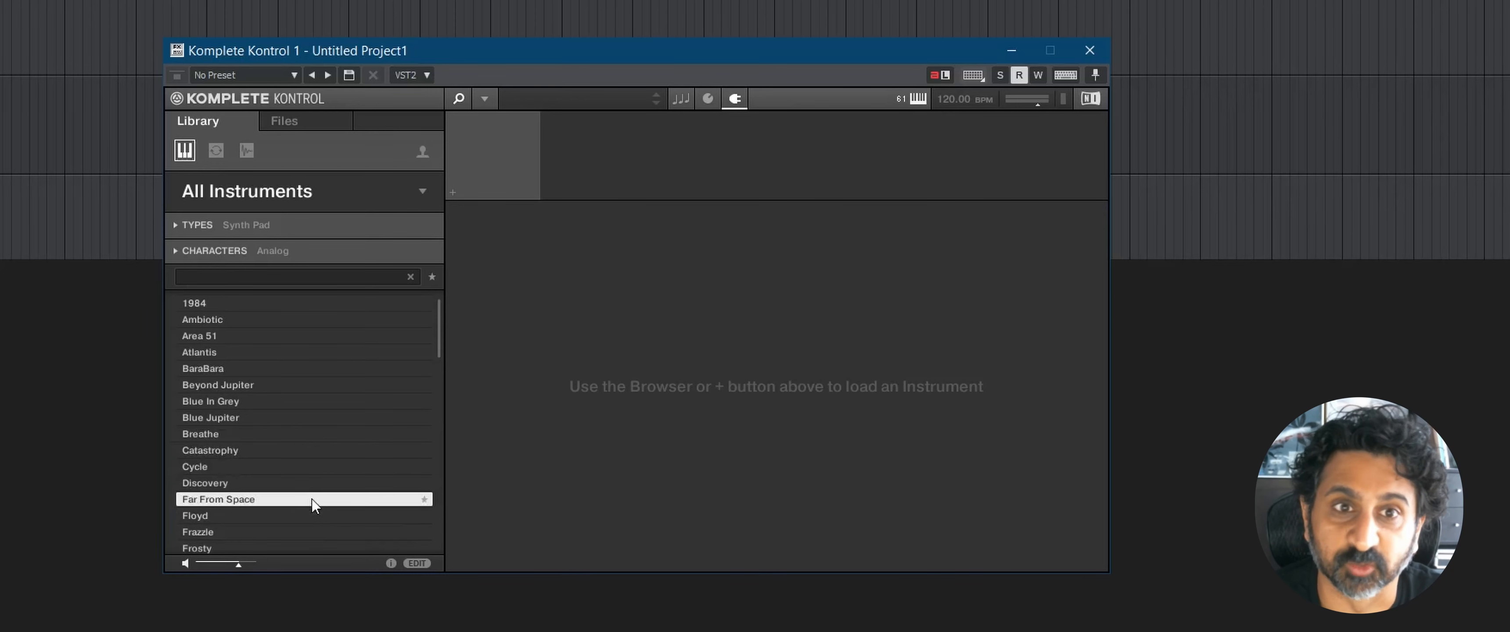
Step: Preview the analog synth pad presets Floyd, Frazzle, Frosty, Hideaway, Hi-Fi Sci-Fi, Holding Pattern and Iceberg without loading them
{"action": "left_click", "coordinate": [316, 515]}
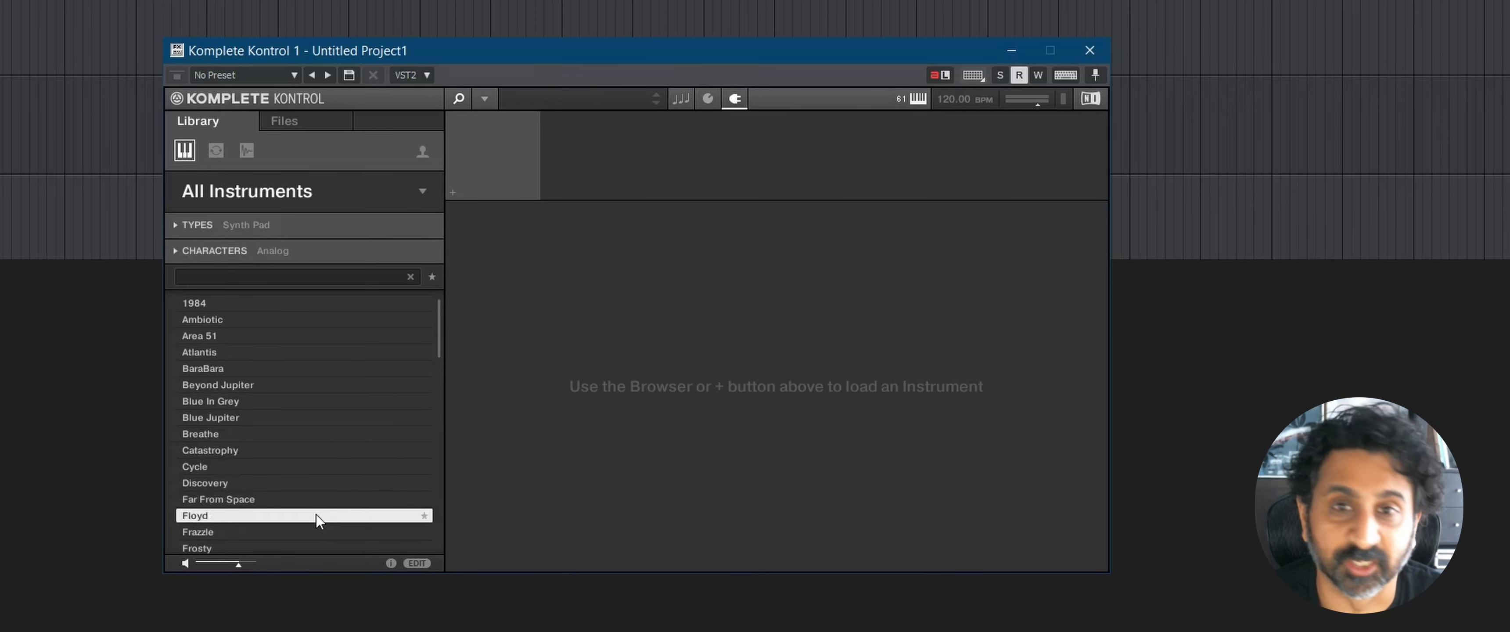
{"action": "left_click", "coordinate": [314, 530]}
{"action": "scroll", "coordinate": [314, 522], "scroll_direction": "down", "scroll_amount": 3}
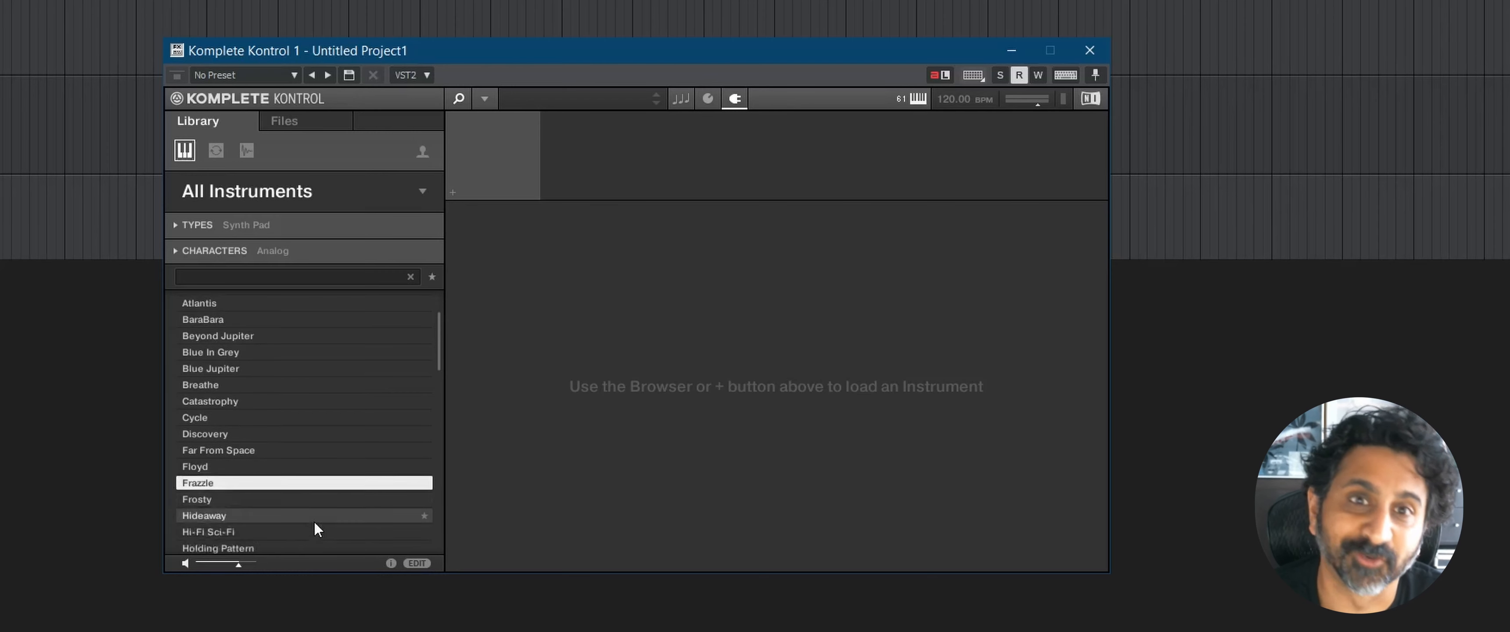
{"action": "left_click", "coordinate": [282, 433]}
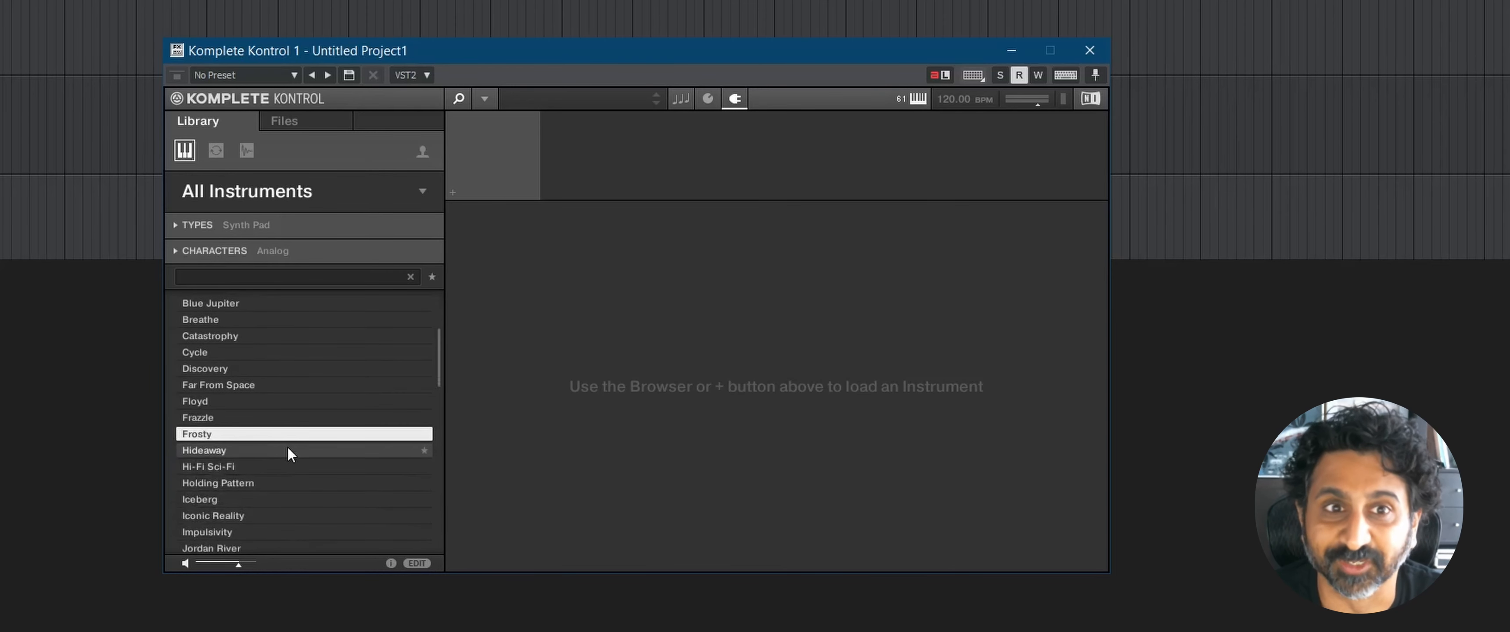
{"action": "left_click", "coordinate": [288, 447]}
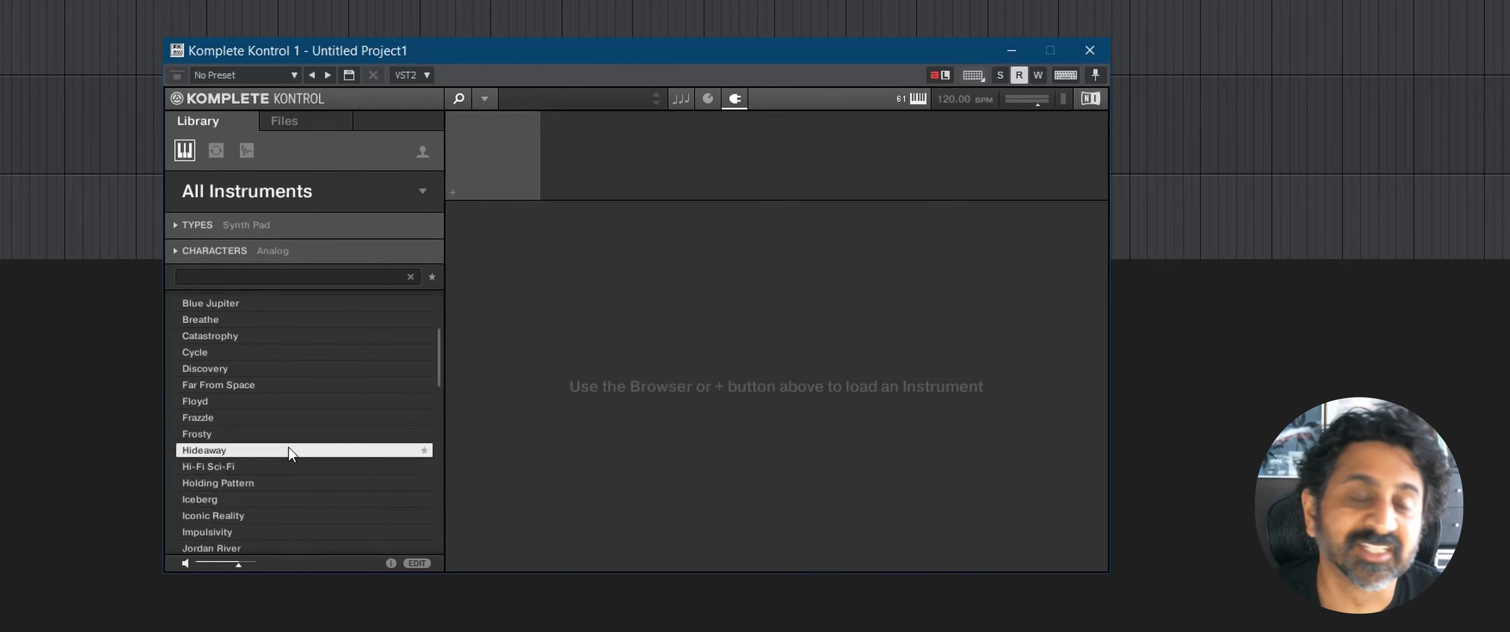
{"action": "left_click", "coordinate": [292, 471]}
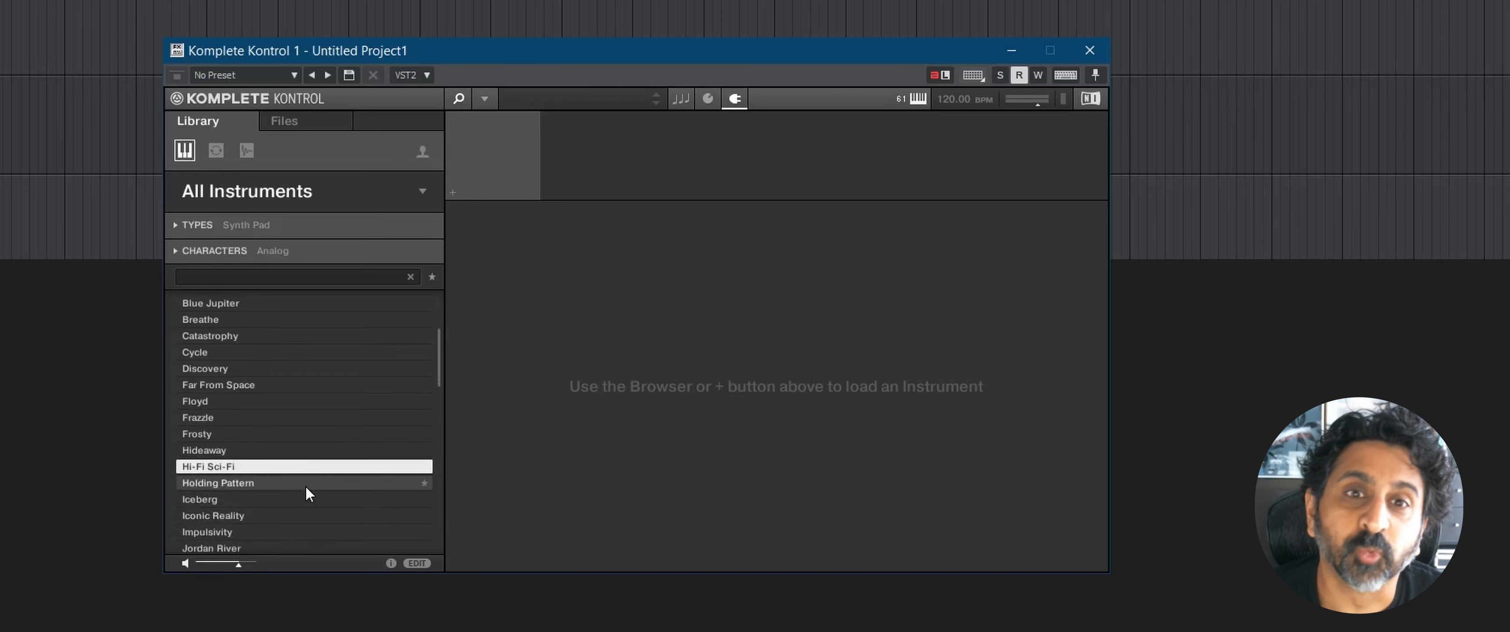
{"action": "left_click", "coordinate": [306, 486]}
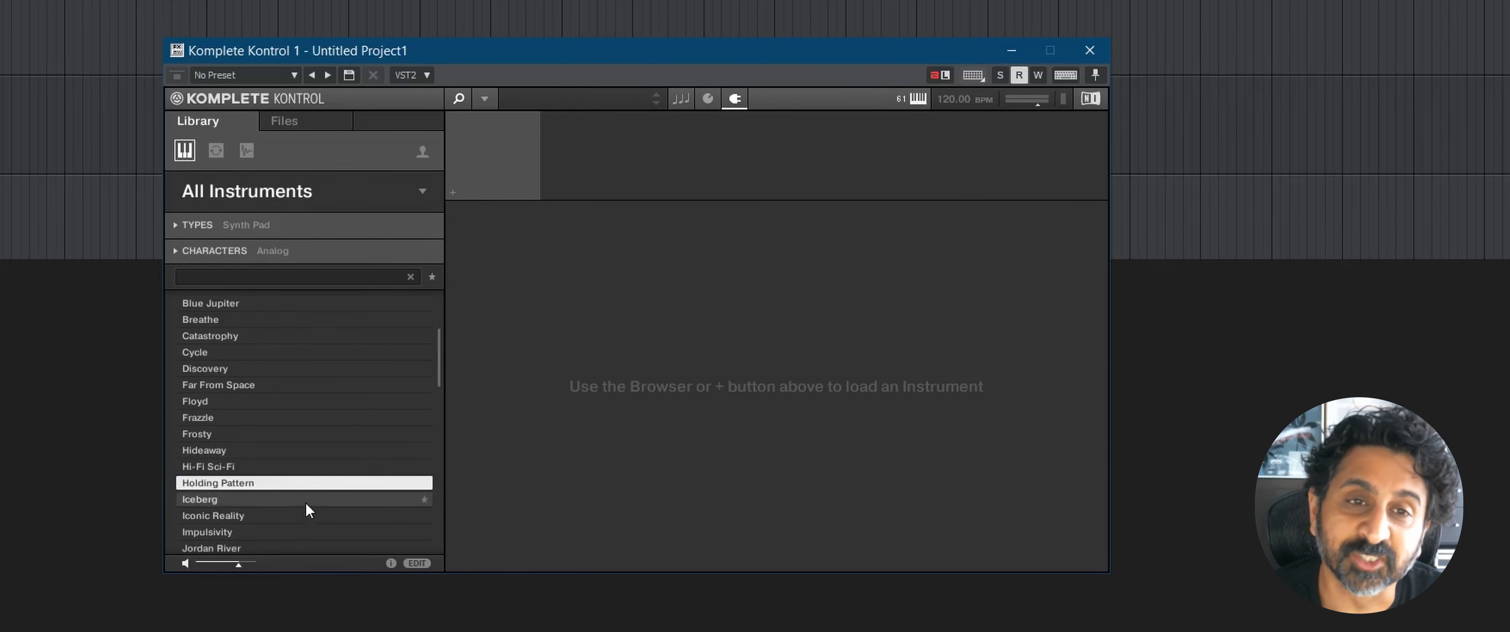
{"action": "left_click", "coordinate": [306, 503]}
{"action": "scroll", "coordinate": [320, 500], "scroll_direction": "down", "scroll_amount": 2}
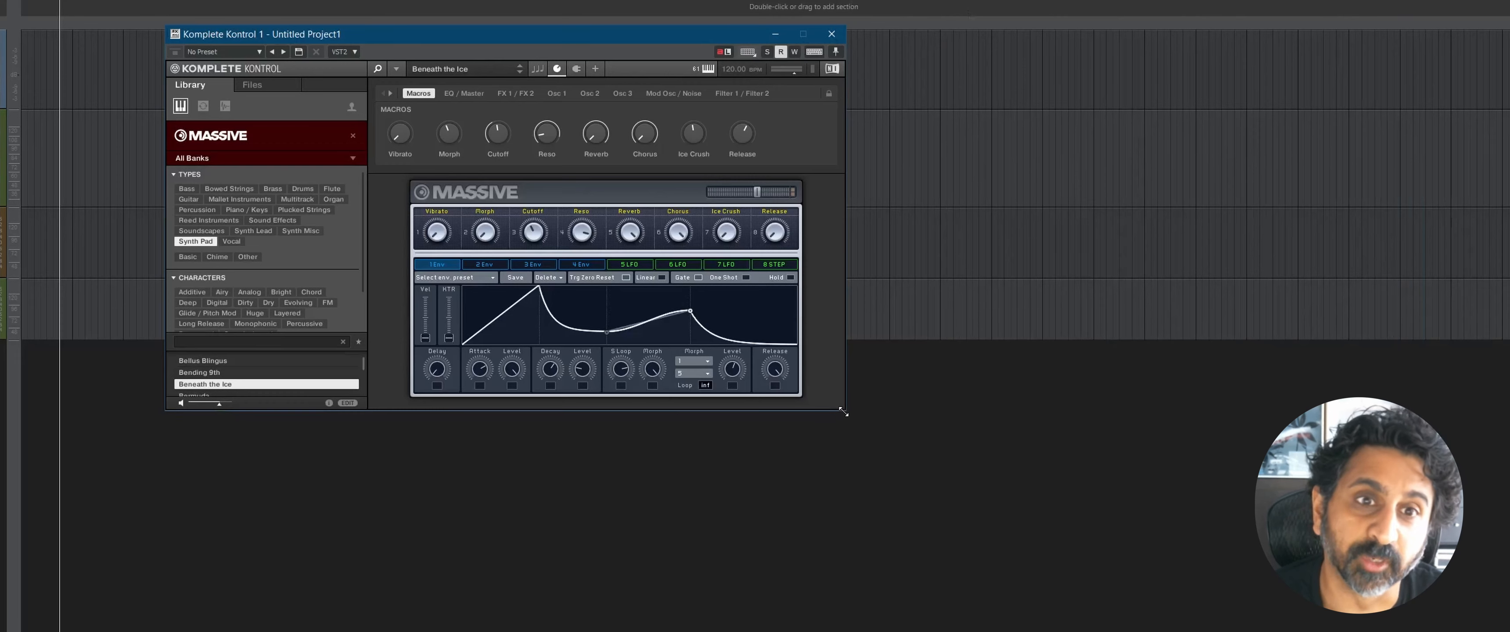
Step: Try to enlarge the Komplete Kontrol window, and switch the loaded Massive instrument to its Additional View
{"action": "left_click_drag", "start_coordinate": [842, 411], "coordinate": [949, 520]}
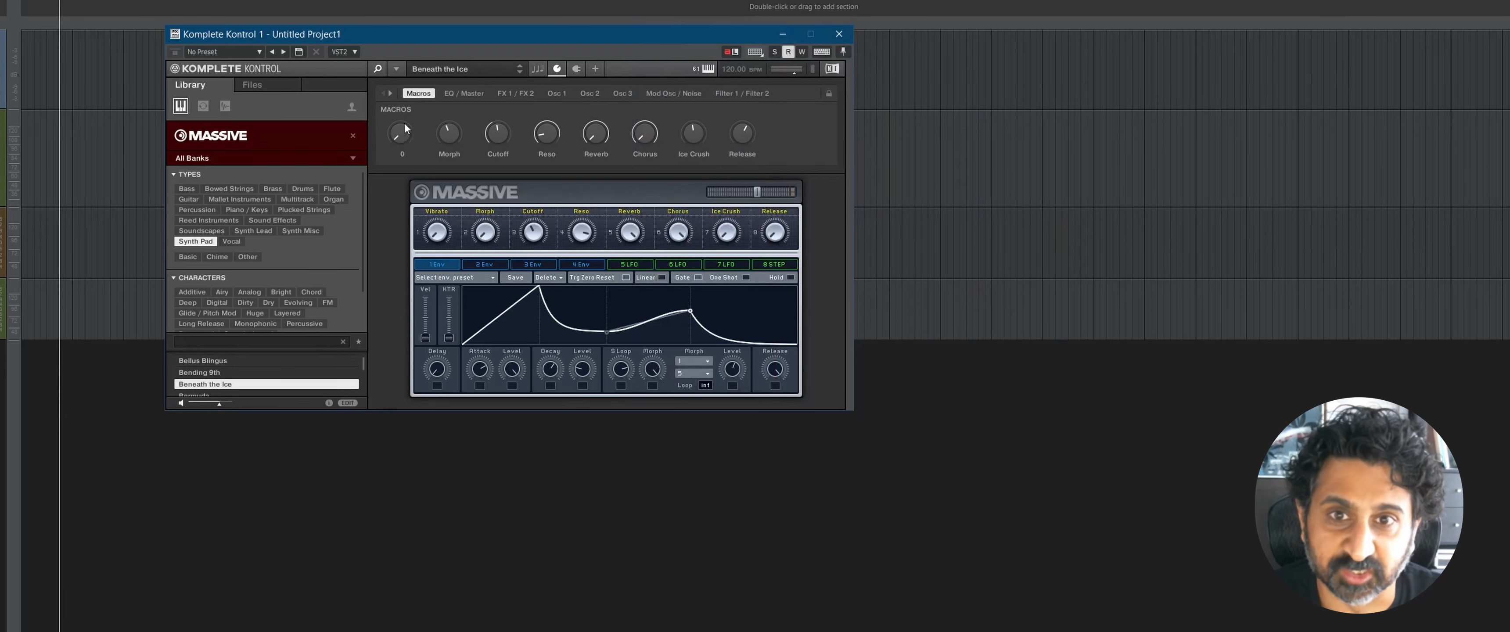
{"action": "left_click", "coordinate": [397, 69]}
{"action": "mouse_move", "coordinate": [416, 138]}
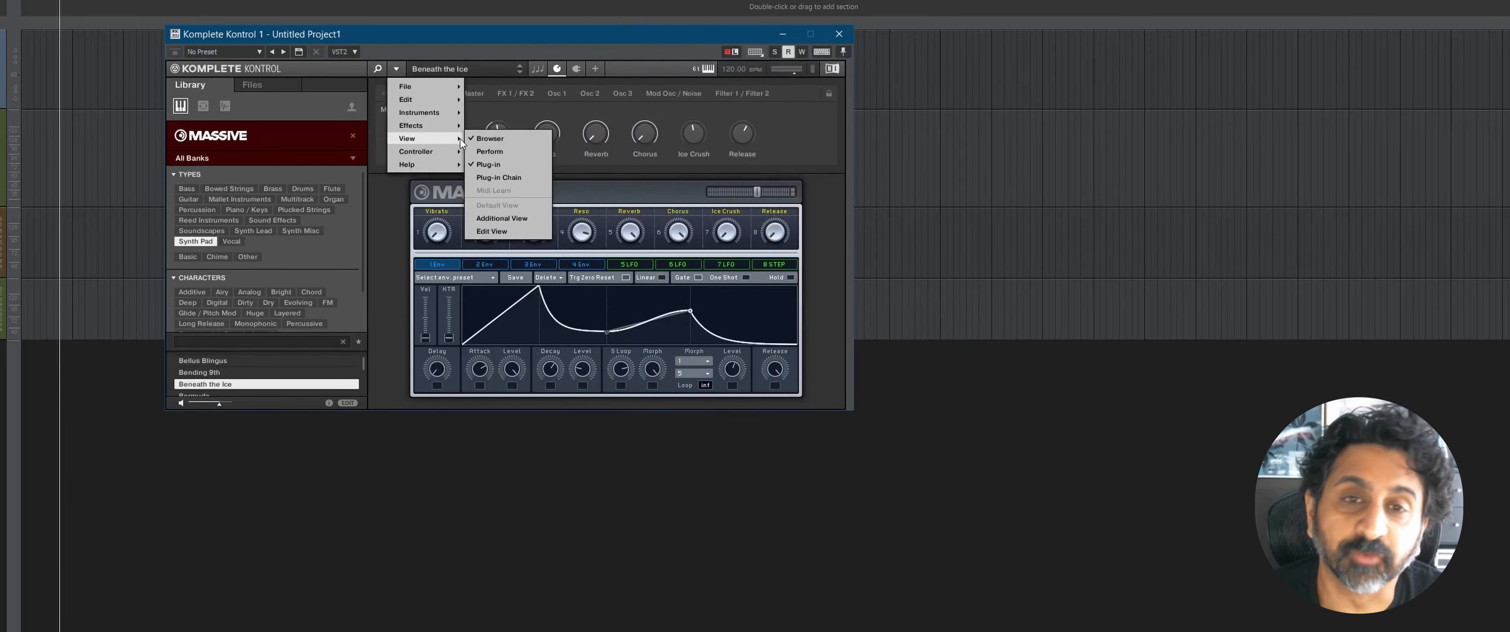
{"action": "left_click", "coordinate": [502, 218]}
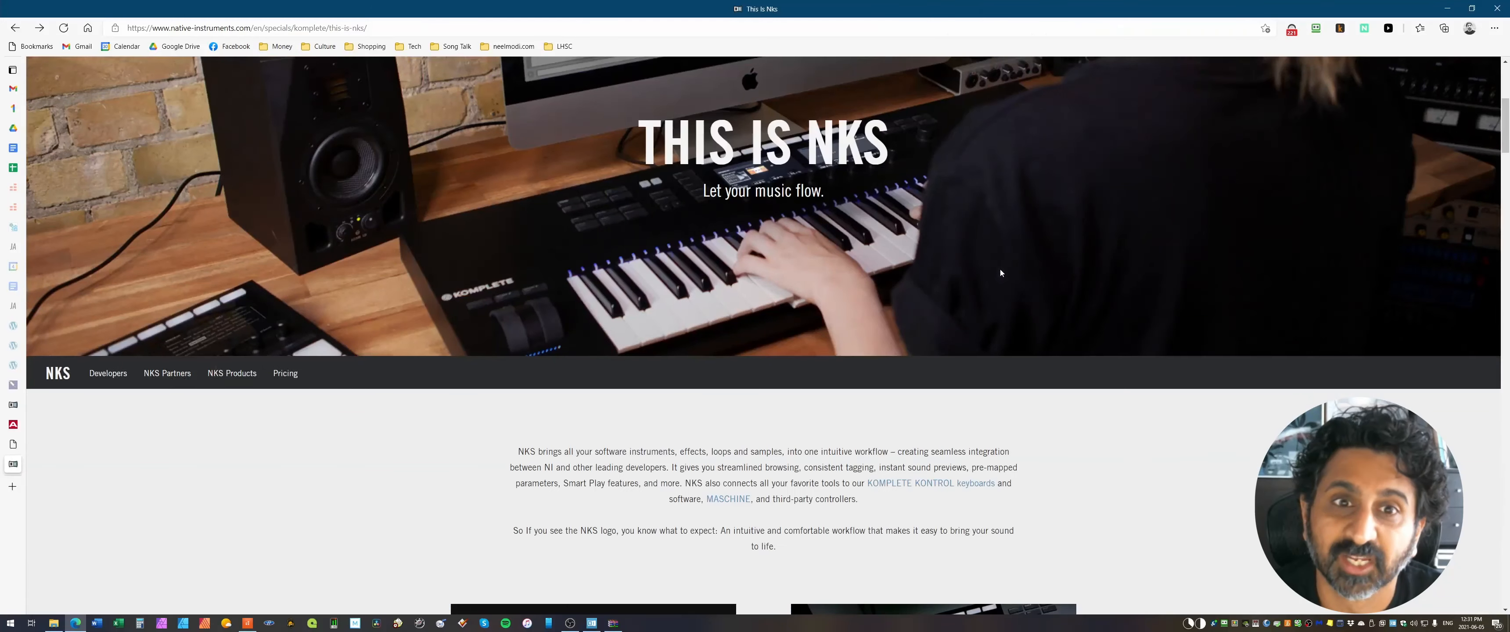
Step: In the web browser, look through the Native Instruments NKS overview page and its explanation of the browsing workflow
{"action": "scroll", "coordinate": [999, 272], "scroll_direction": "down", "scroll_amount": 6}
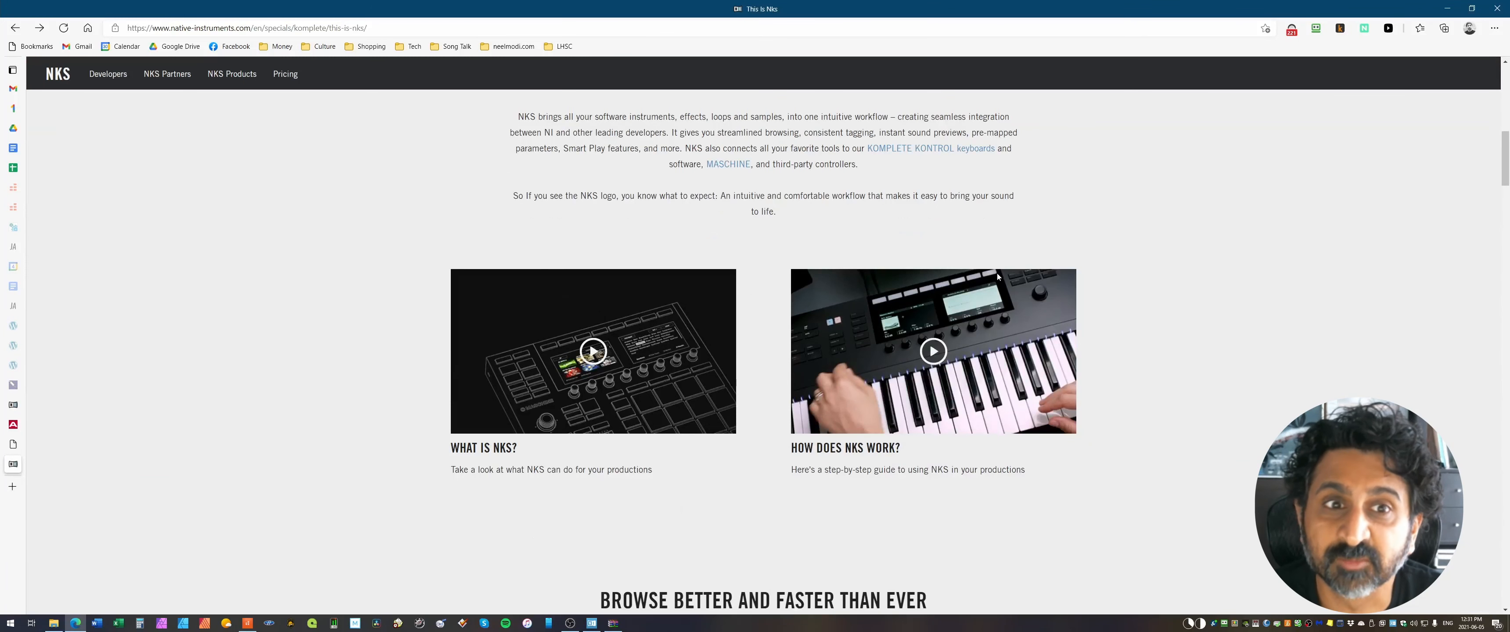
{"action": "scroll", "coordinate": [997, 275], "scroll_direction": "down", "scroll_amount": 10}
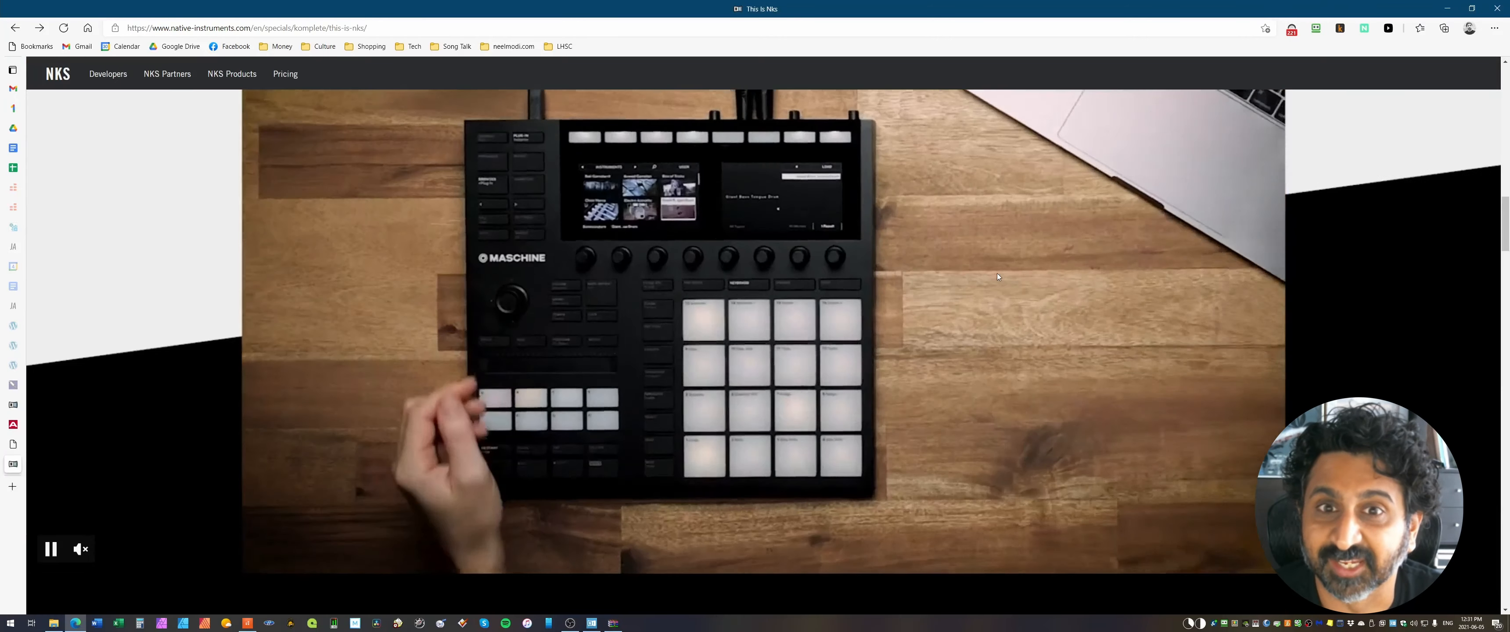
{"action": "scroll", "coordinate": [998, 276], "scroll_direction": "down", "scroll_amount": 5}
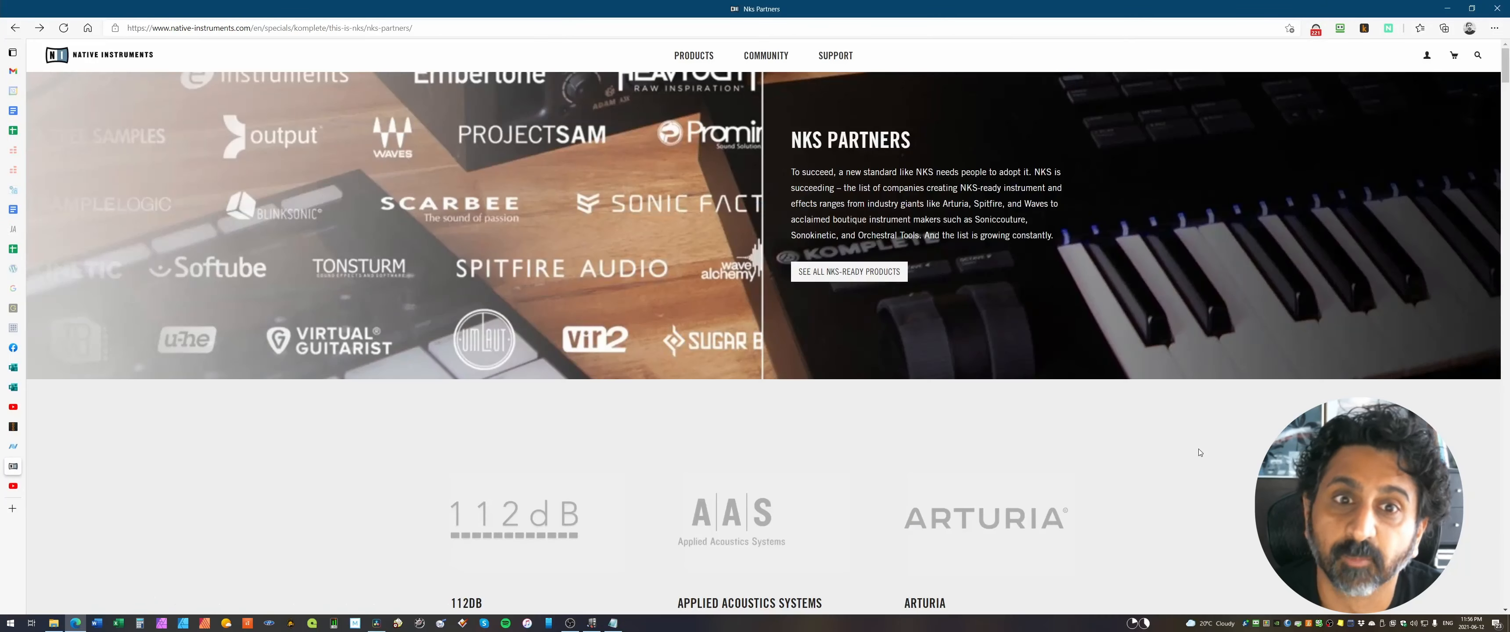
{"action": "scroll", "coordinate": [1199, 452], "scroll_direction": "down", "scroll_amount": 5}
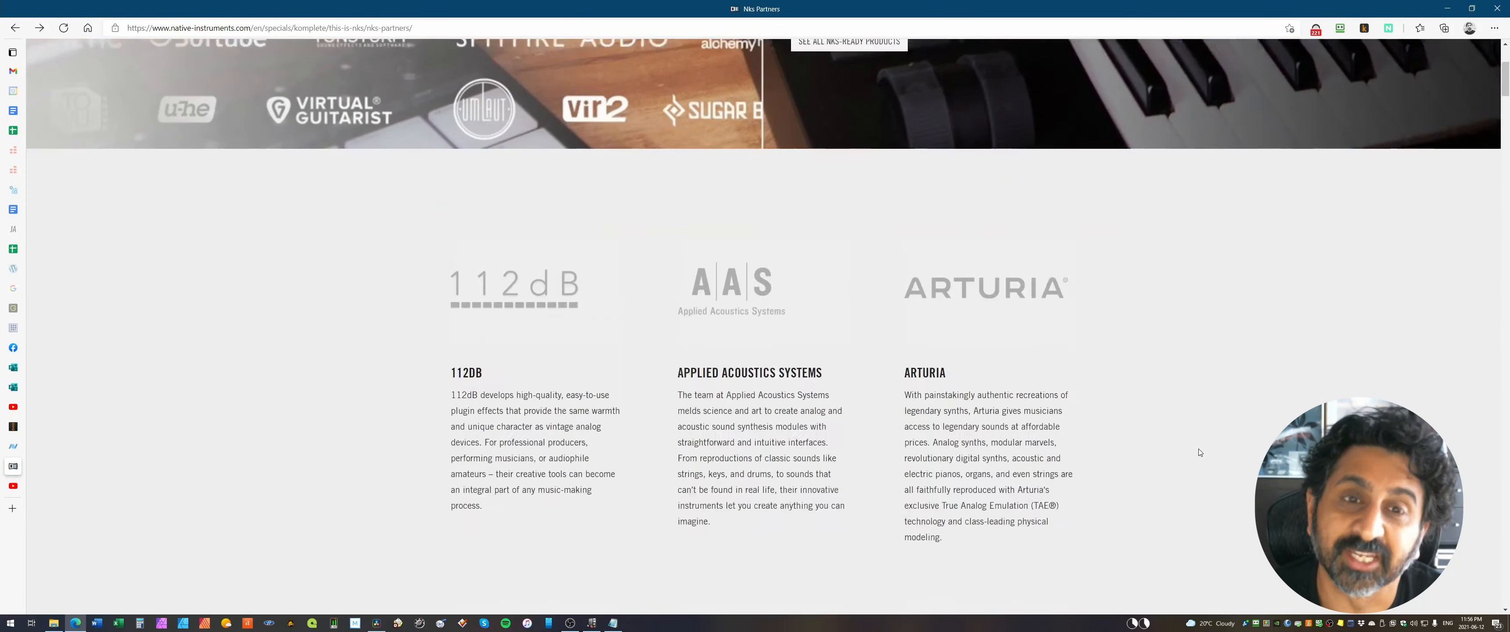
Step: Browse the NKS partner developers, and highlight the passage on the VIP Native Plugin Map Standard (VIPMS) on Akai's VIP overview page
{"action": "scroll", "coordinate": [1199, 452], "scroll_direction": "down", "scroll_amount": 10}
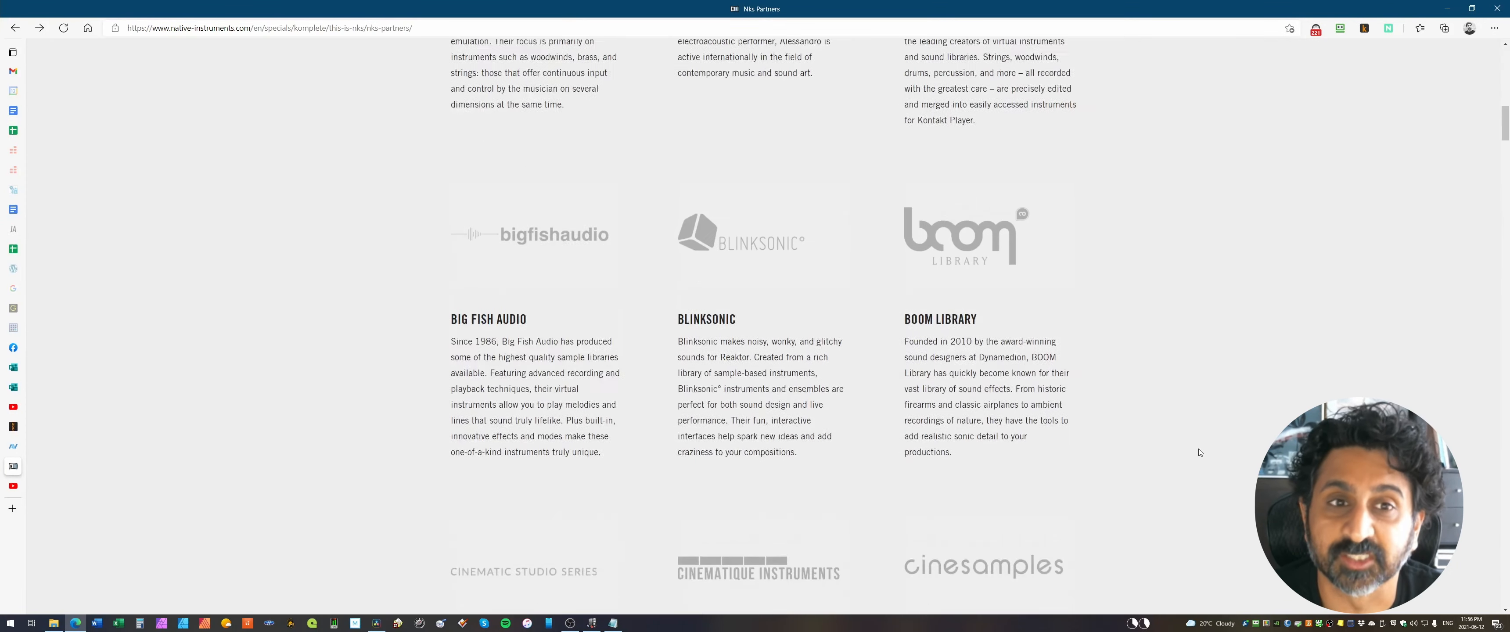
{"action": "scroll", "coordinate": [1199, 452], "scroll_direction": "down", "scroll_amount": 10}
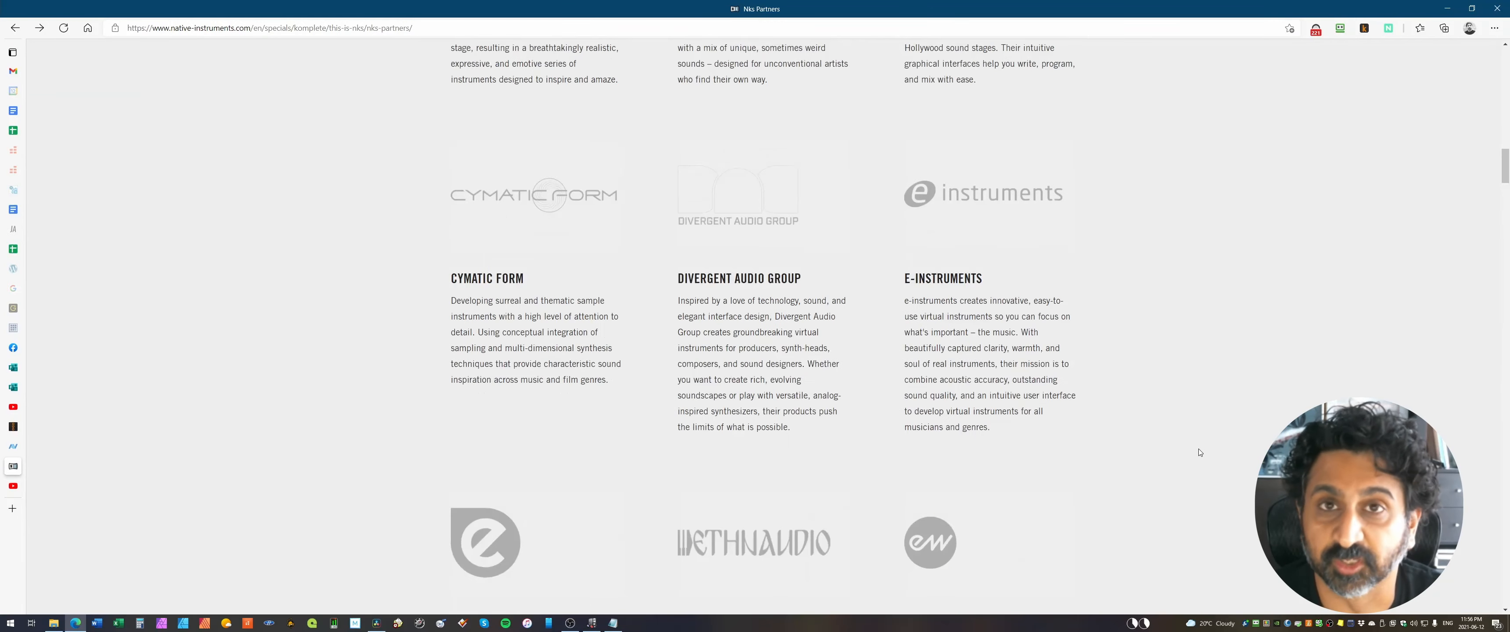
{"action": "scroll", "coordinate": [1199, 449], "scroll_direction": "down", "scroll_amount": 10}
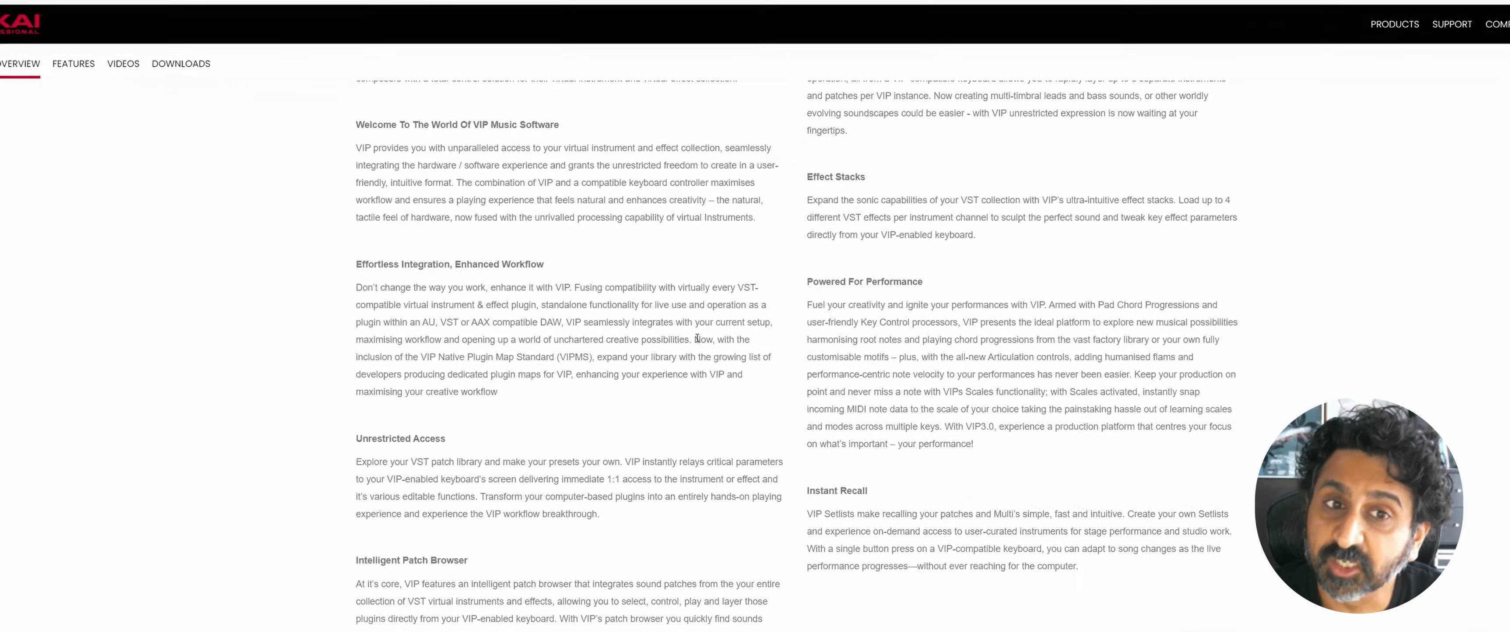
{"action": "left_click_drag", "start_coordinate": [697, 339], "coordinate": [731, 395]}
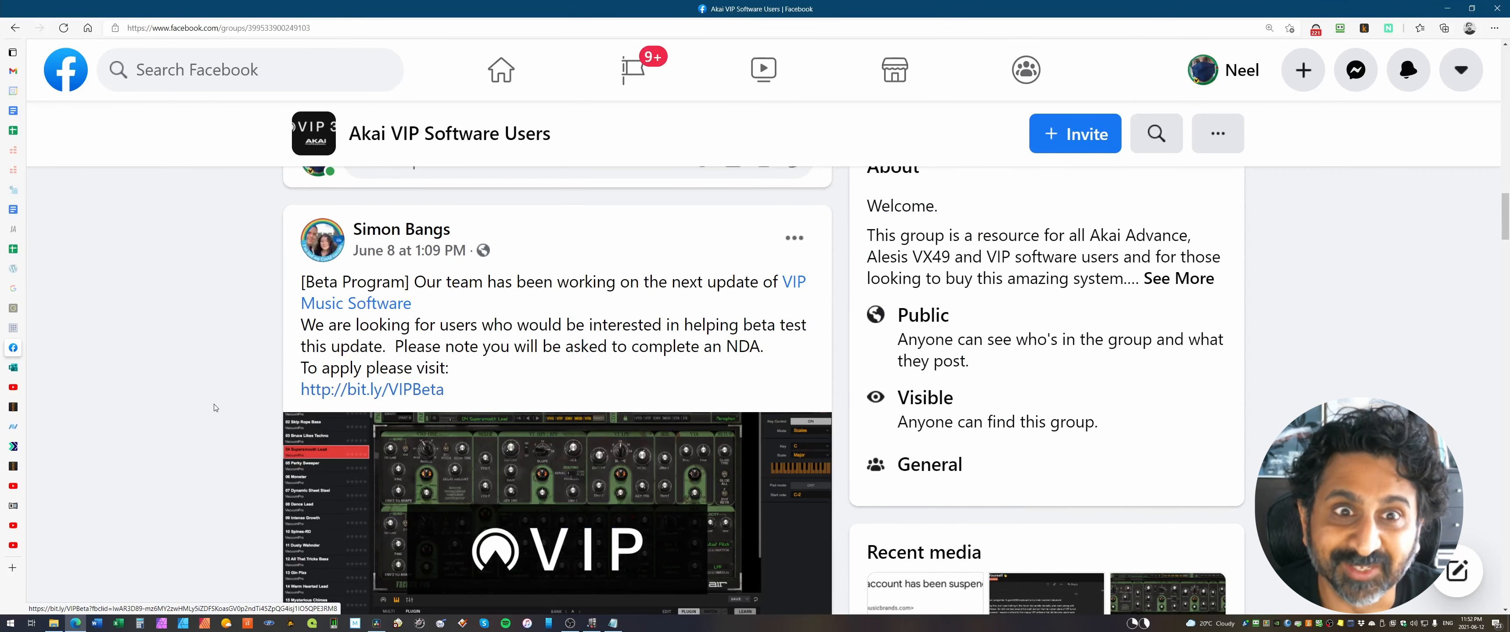
{"action": "scroll", "coordinate": [218, 409], "scroll_direction": "down", "scroll_amount": 5}
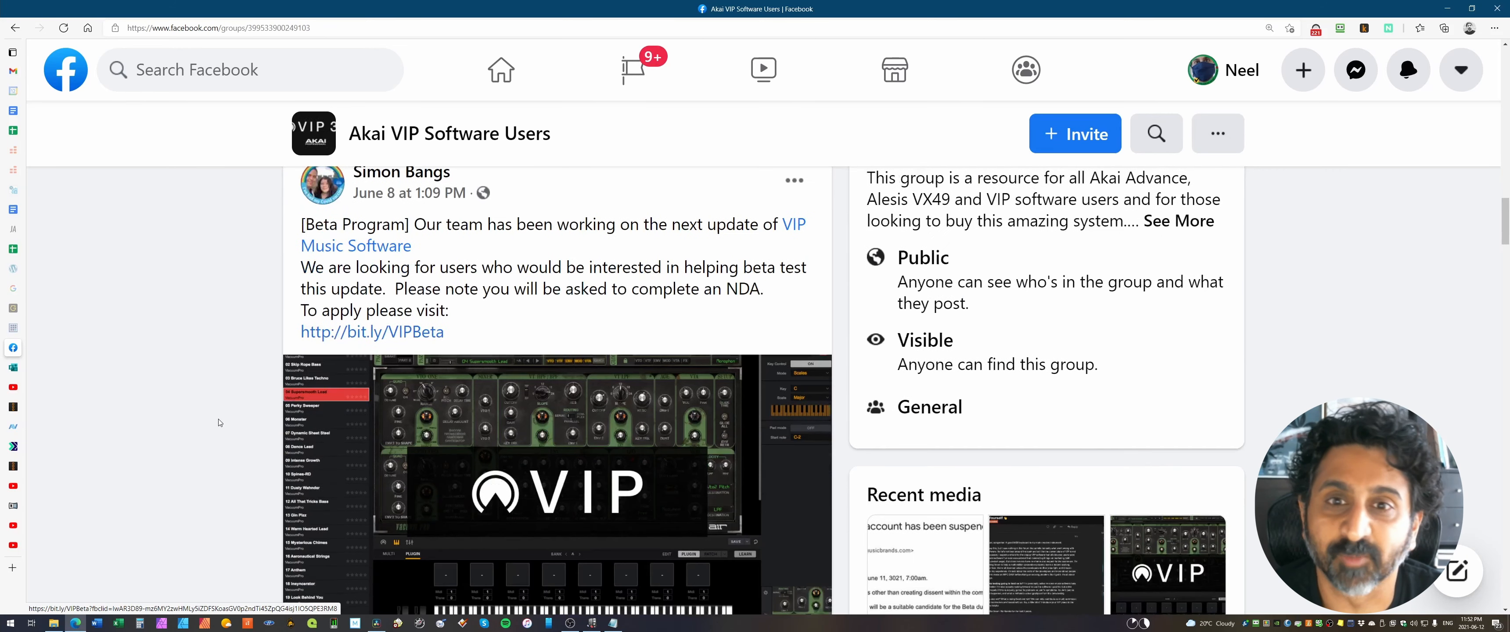
{"action": "scroll", "coordinate": [219, 425], "scroll_direction": "down", "scroll_amount": 2}
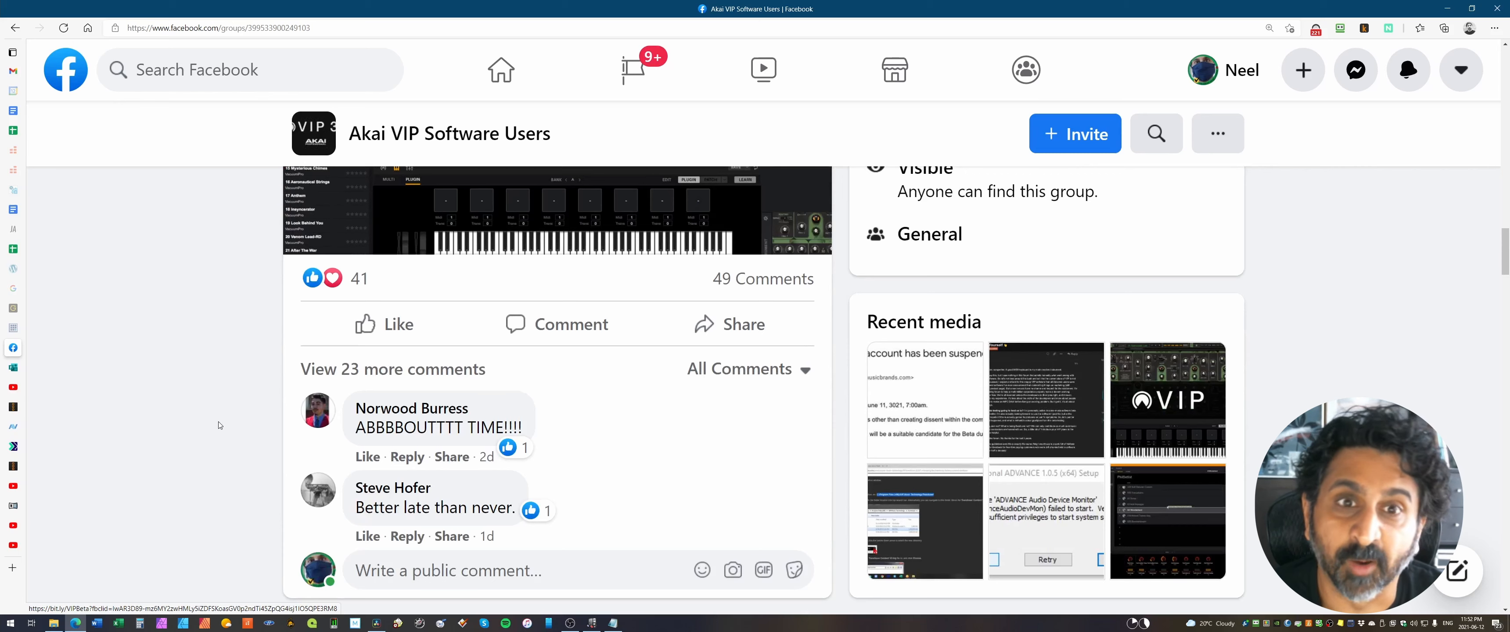
{"action": "scroll", "coordinate": [219, 425], "scroll_direction": "up", "scroll_amount": 4}
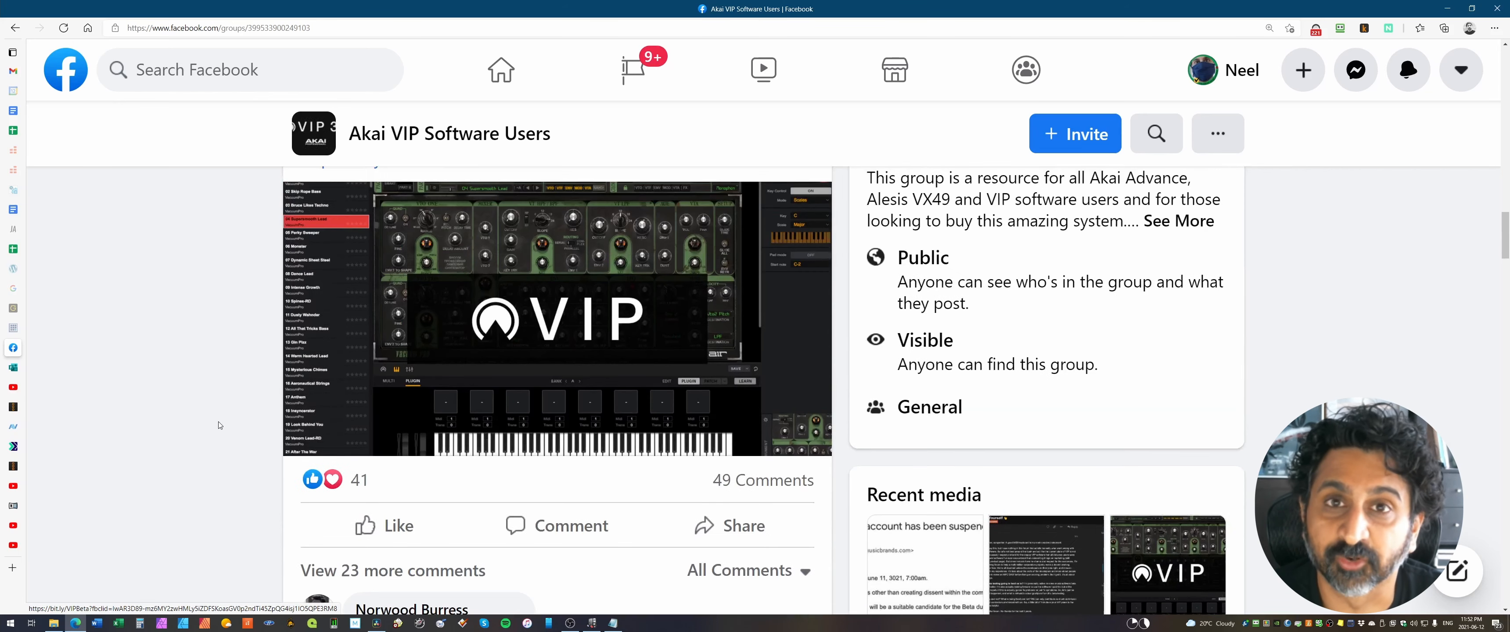
{"action": "scroll", "coordinate": [218, 425], "scroll_direction": "up", "scroll_amount": 3}
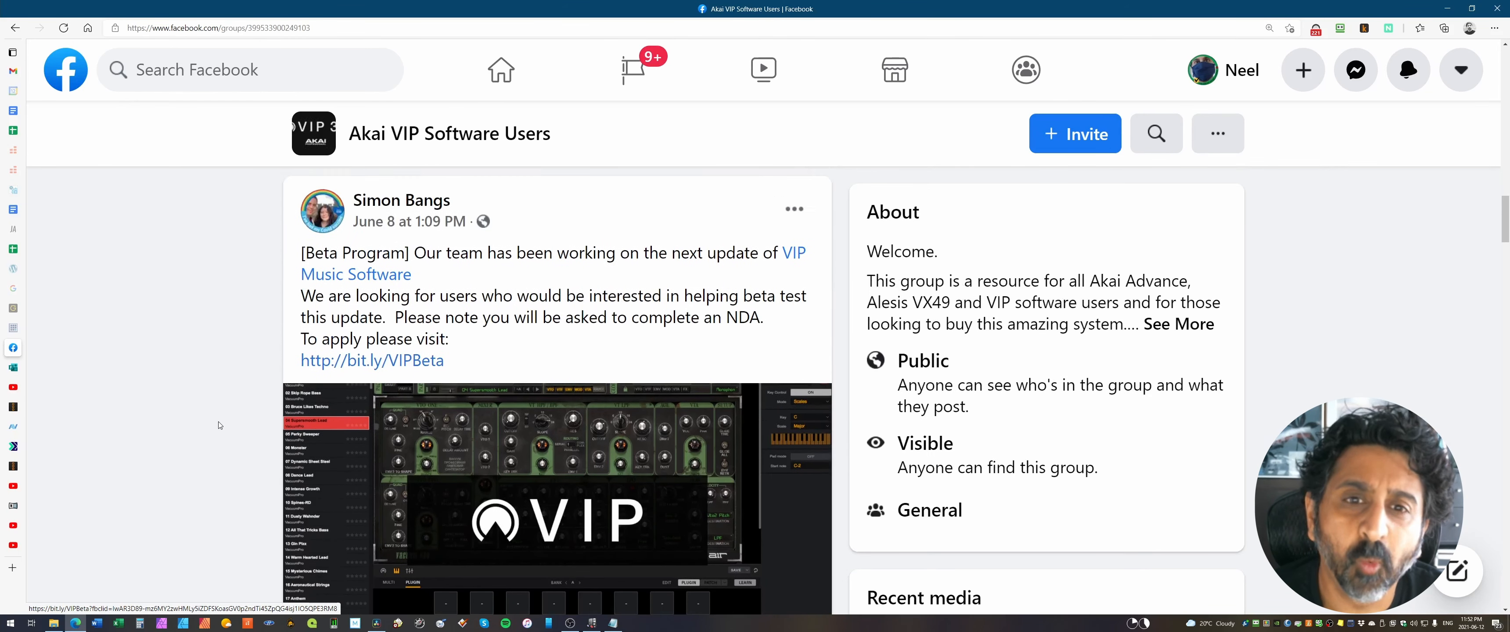
{"action": "left_click", "coordinate": [373, 391]}
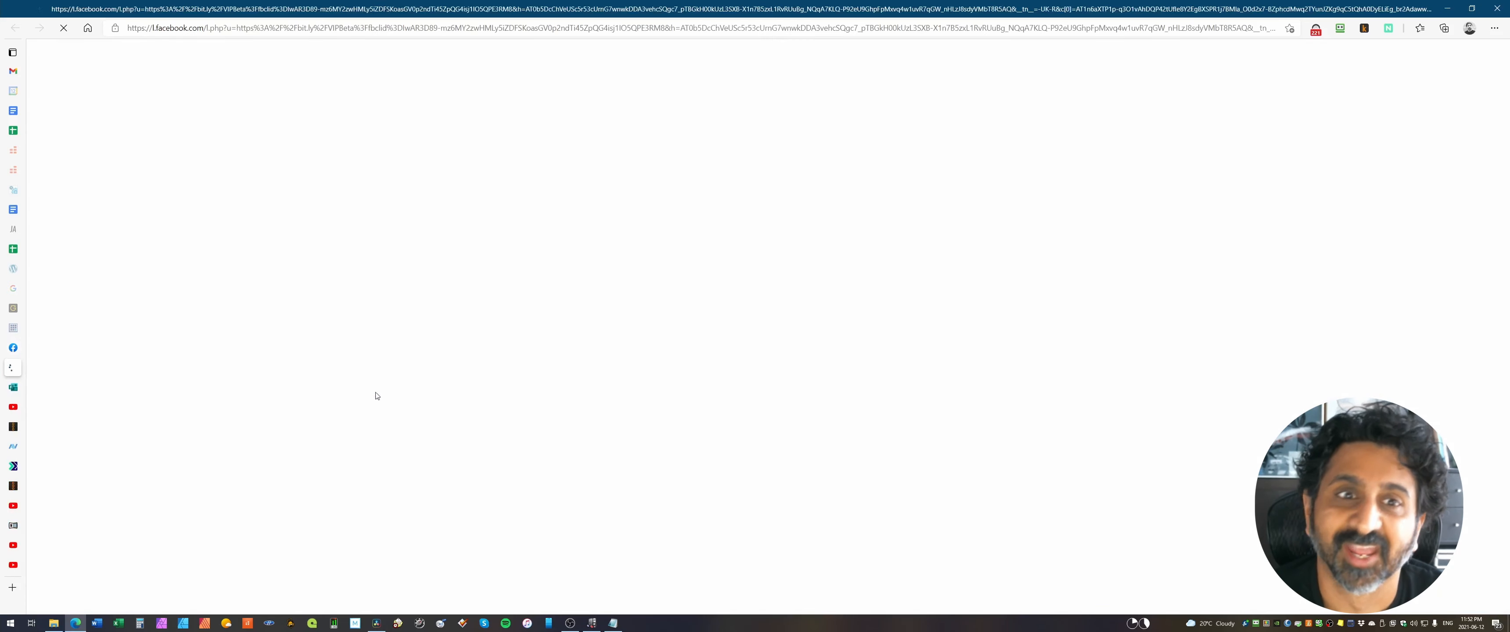